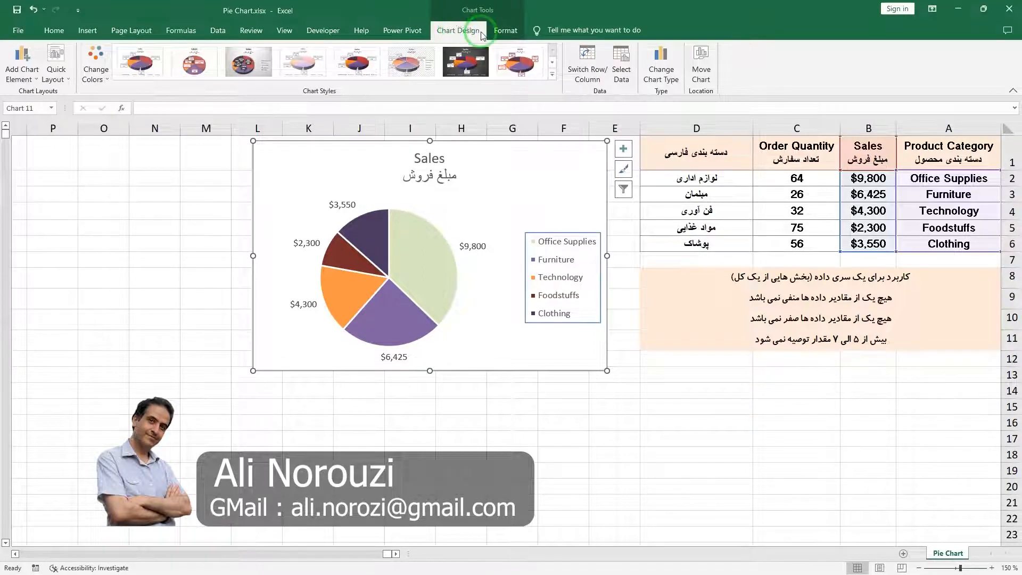
Step: Change the sales pie chart's type to 3-D Pie
{"action": "left_click", "coordinate": [651, 85]}
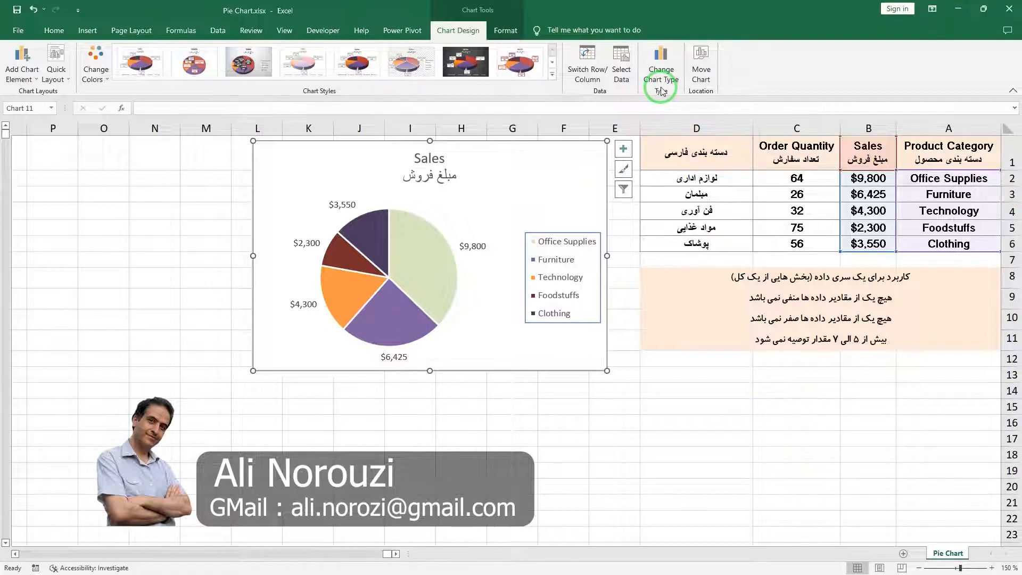
{"action": "left_click", "coordinate": [661, 75]}
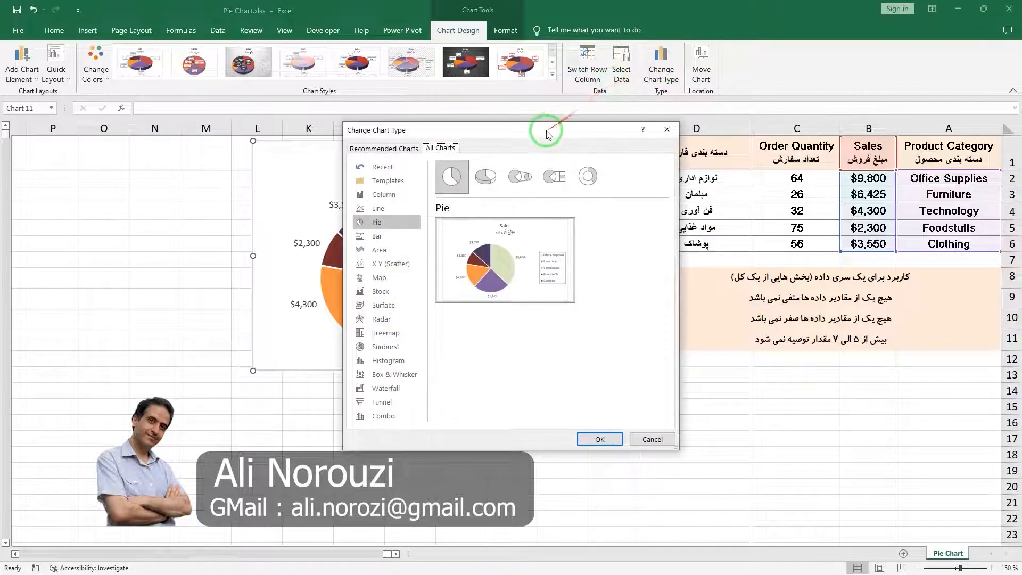
{"action": "left_click_drag", "start_coordinate": [544, 134], "coordinate": [595, 82]}
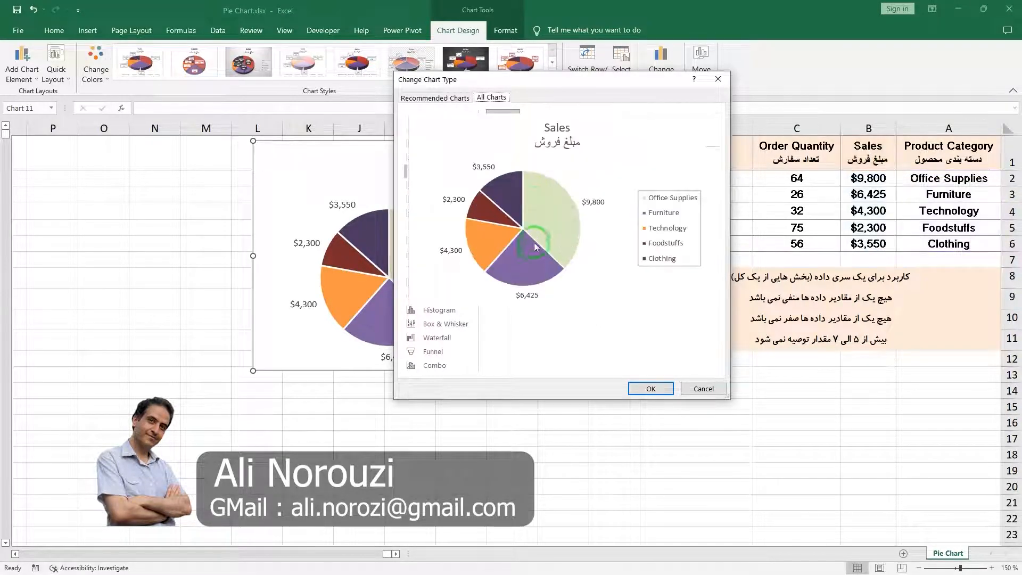
{"action": "left_click", "coordinate": [567, 117]}
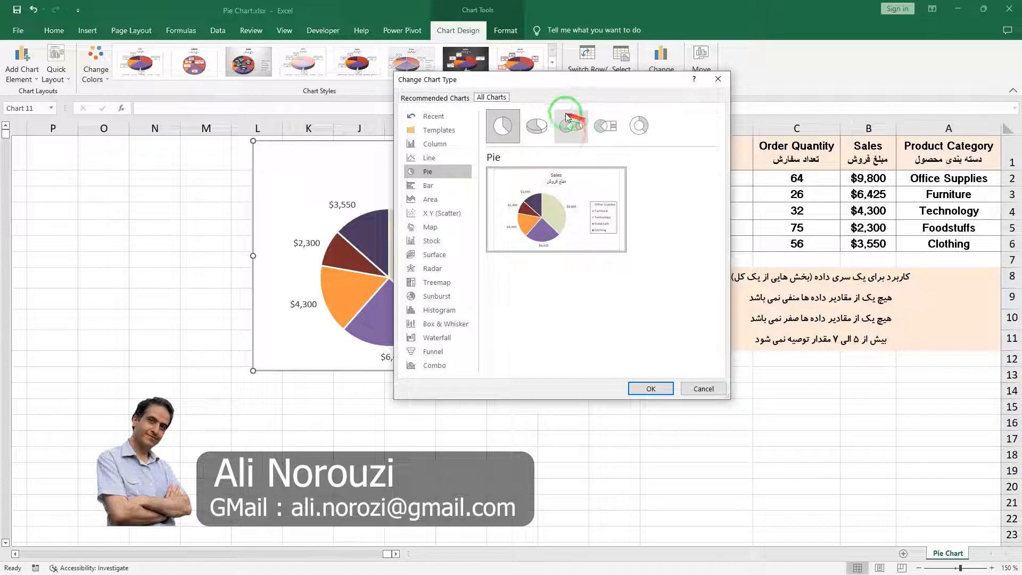
{"action": "left_click", "coordinate": [539, 127]}
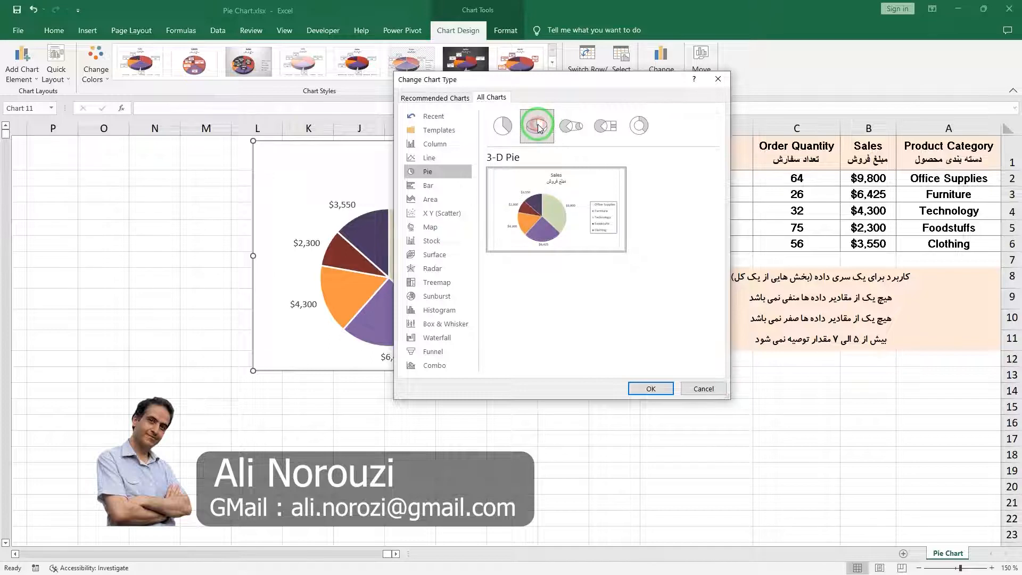
{"action": "left_click", "coordinate": [652, 388]}
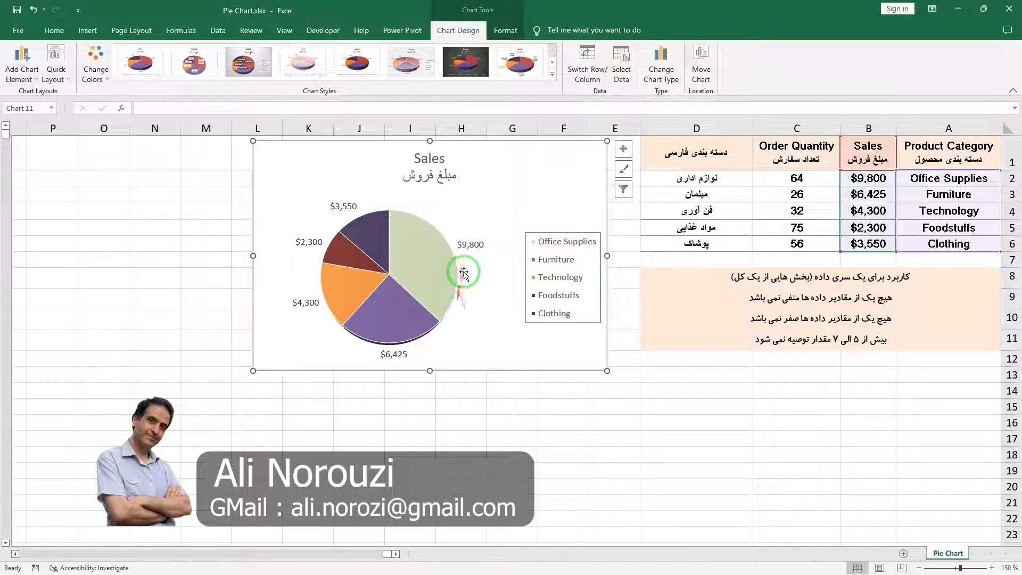
Step: Try the Style 6 and Style 7 chart styles, and apply the one labelling each slice with its category name and value
{"action": "left_click", "coordinate": [414, 64]}
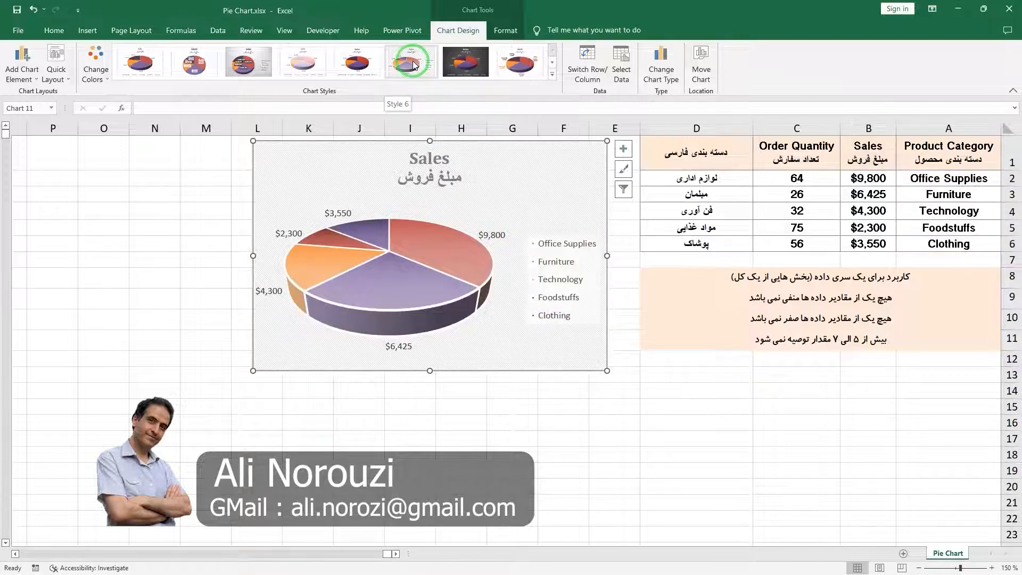
{"action": "left_click", "coordinate": [461, 64]}
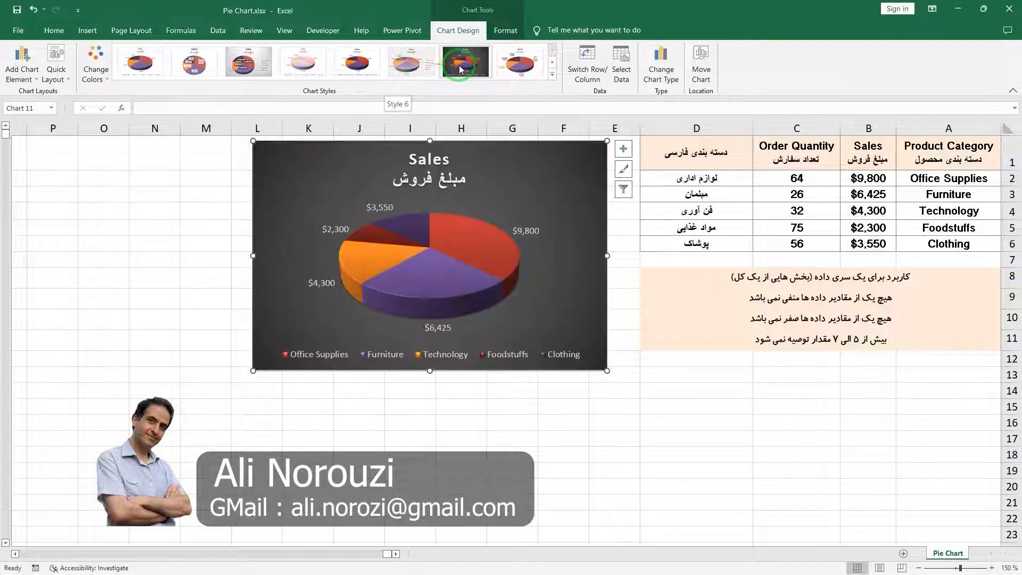
{"action": "left_click", "coordinate": [510, 65]}
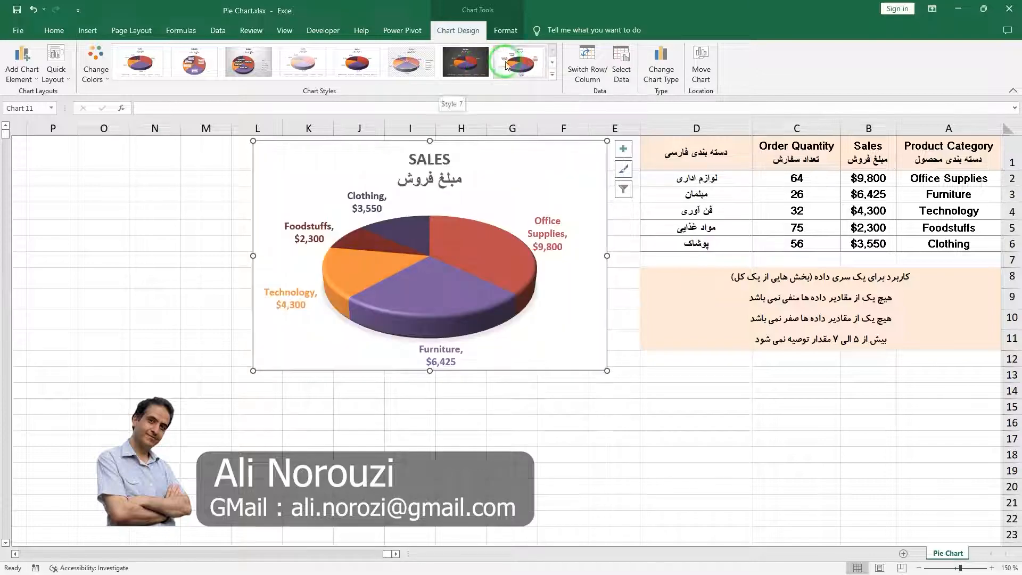
{"action": "left_click", "coordinate": [506, 64]}
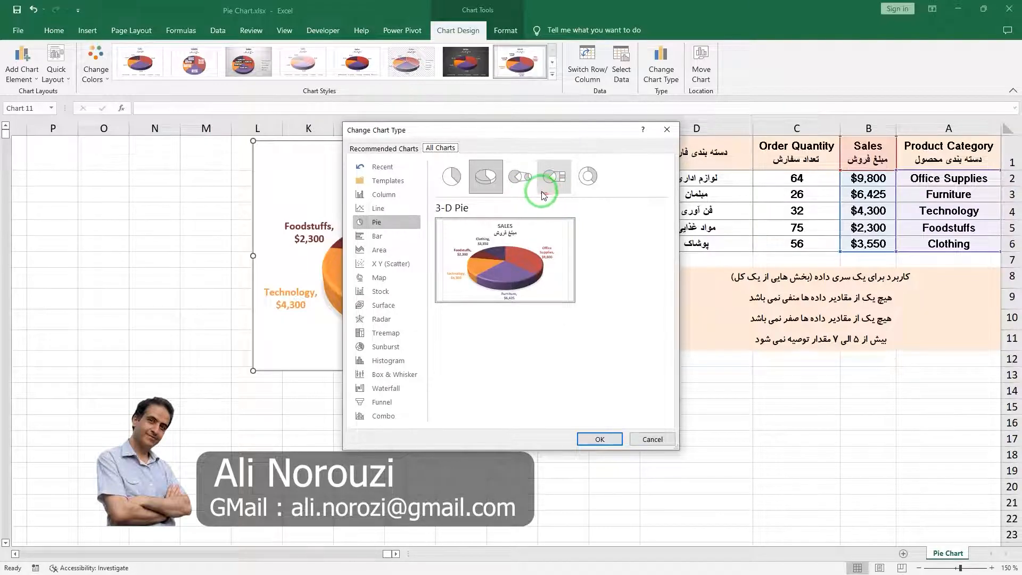
Step: Change the chart type to Doughnut and apply the sixth chart style, with the light patterned background
{"action": "left_click", "coordinate": [589, 178]}
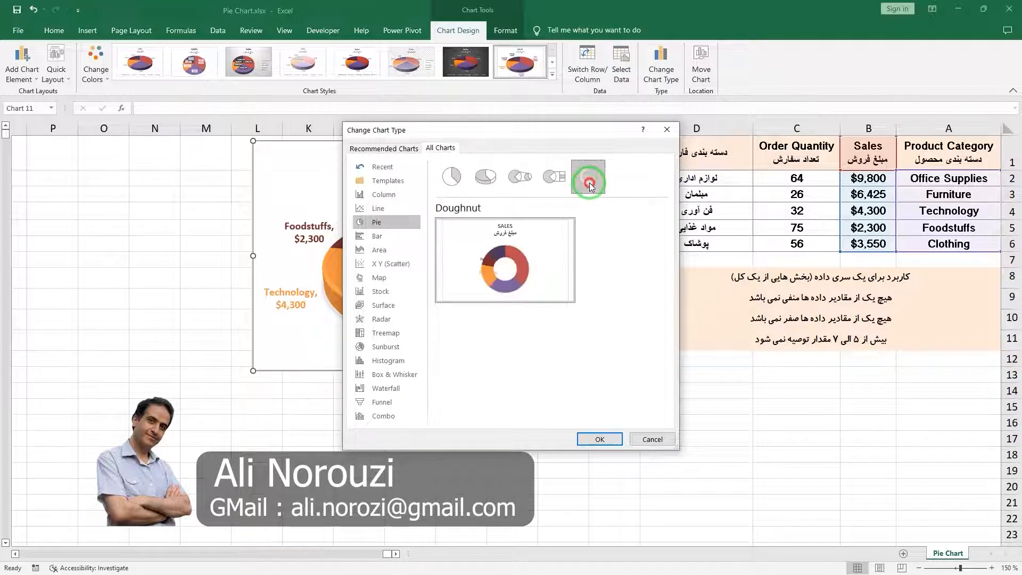
{"action": "left_click", "coordinate": [599, 439]}
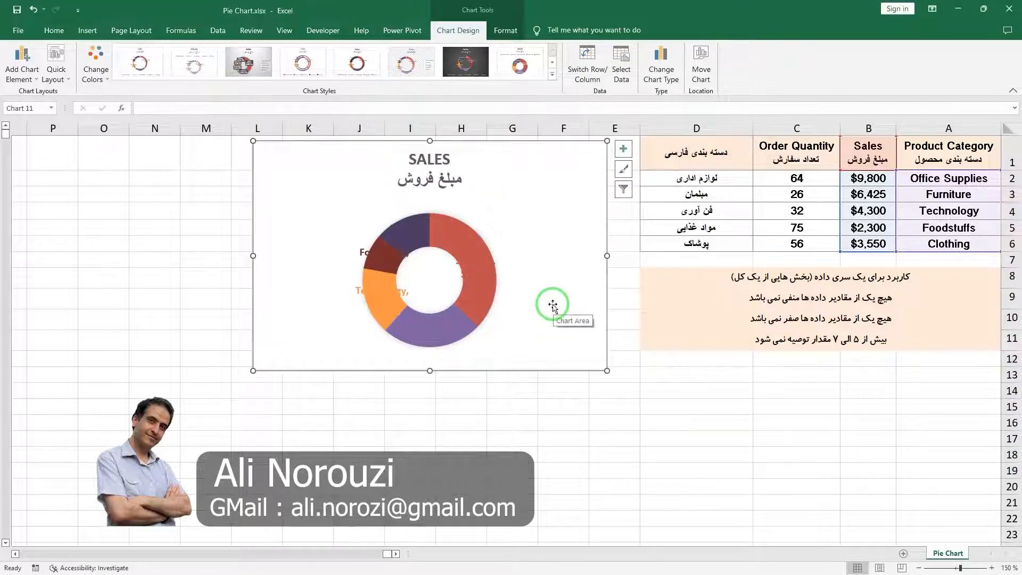
{"action": "left_click", "coordinate": [403, 68]}
Step: Apply the quick layout that shows the chart title, percentage labels on the ring and a legend beside it
{"action": "left_click", "coordinate": [53, 75]}
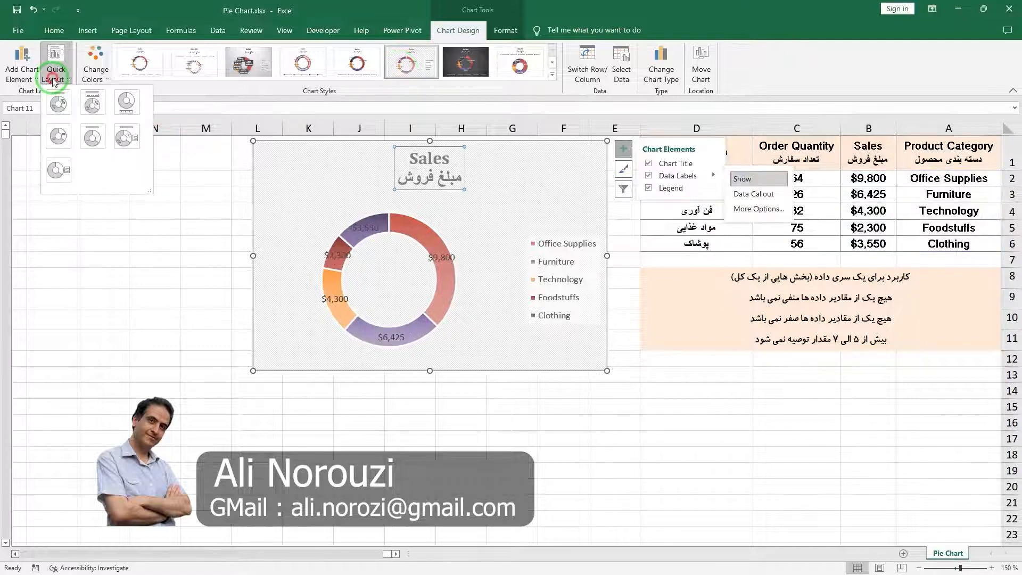
{"action": "left_click", "coordinate": [127, 139]}
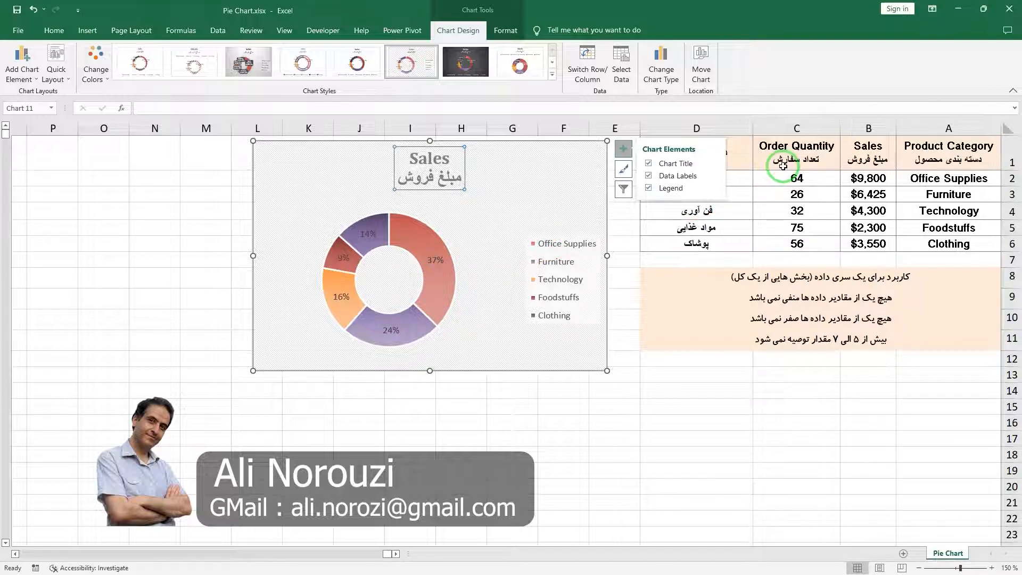
{"action": "left_click", "coordinate": [548, 213]}
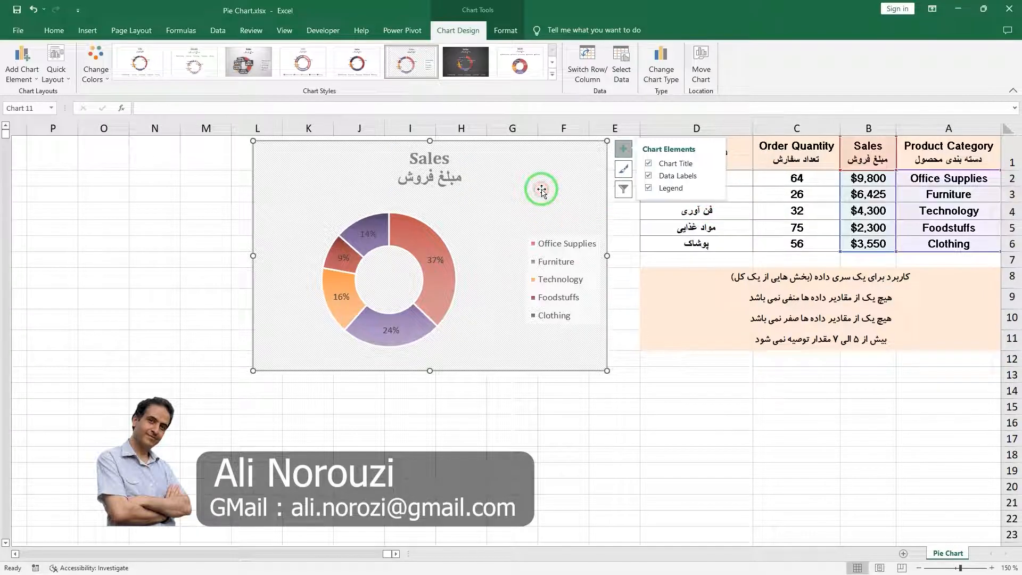
Step: Add a second series to the doughnut chart, named from the Order Quantity header in C1 with values from C2:C7
{"action": "left_click", "coordinate": [625, 60]}
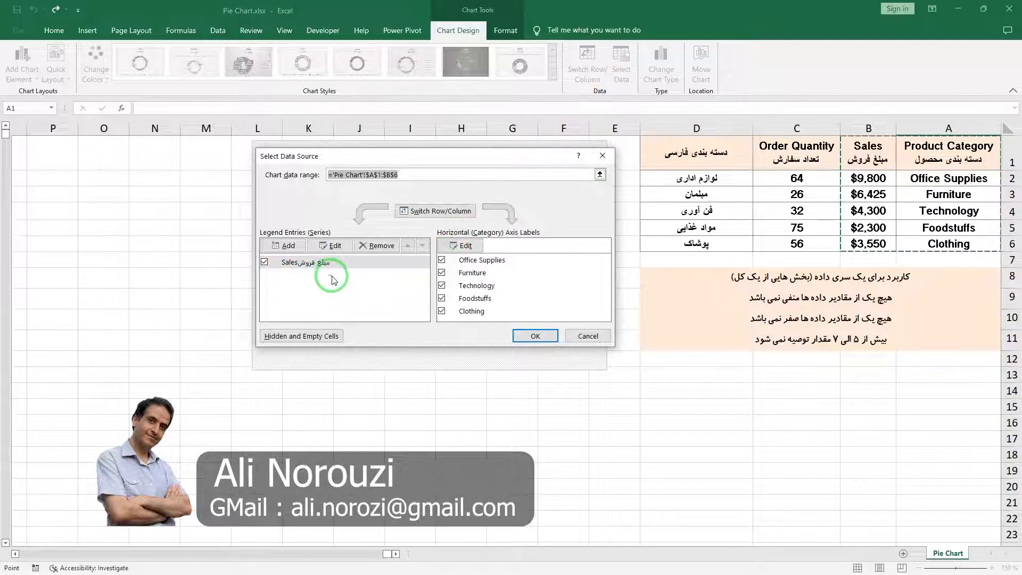
{"action": "left_click", "coordinate": [285, 246]}
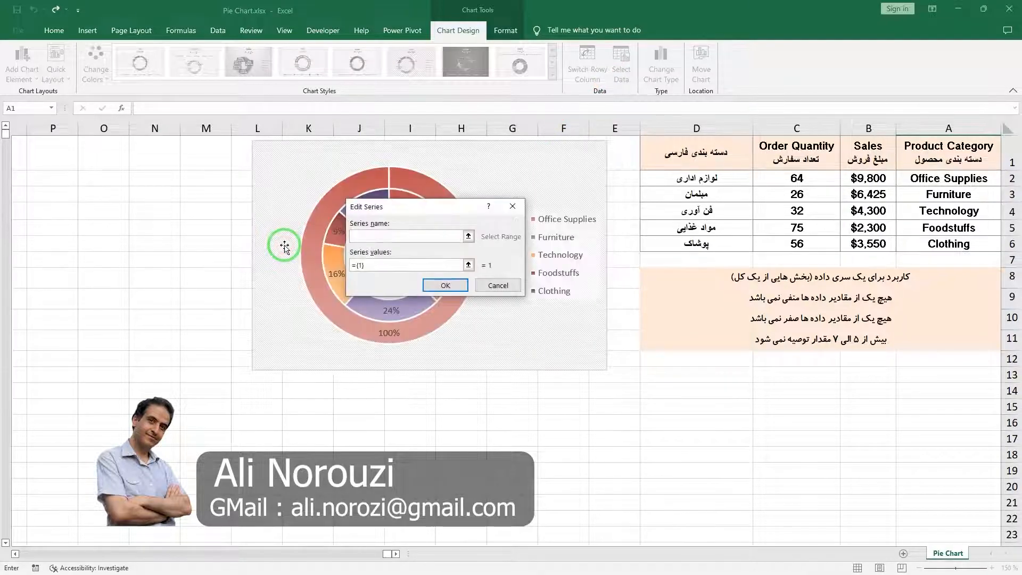
{"action": "left_click", "coordinate": [469, 236]}
{"action": "left_click", "coordinate": [778, 157]}
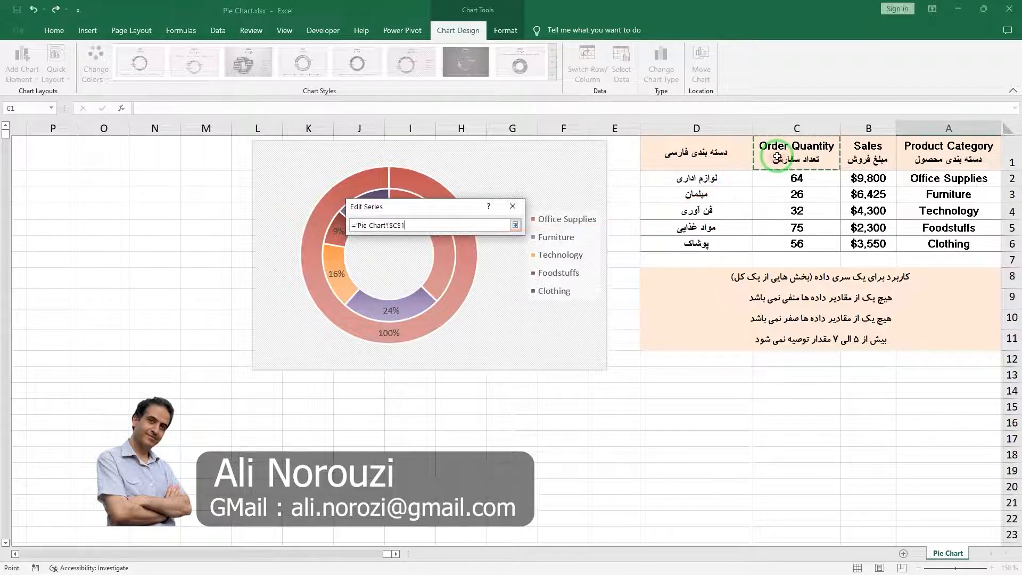
{"action": "left_click", "coordinate": [515, 224]}
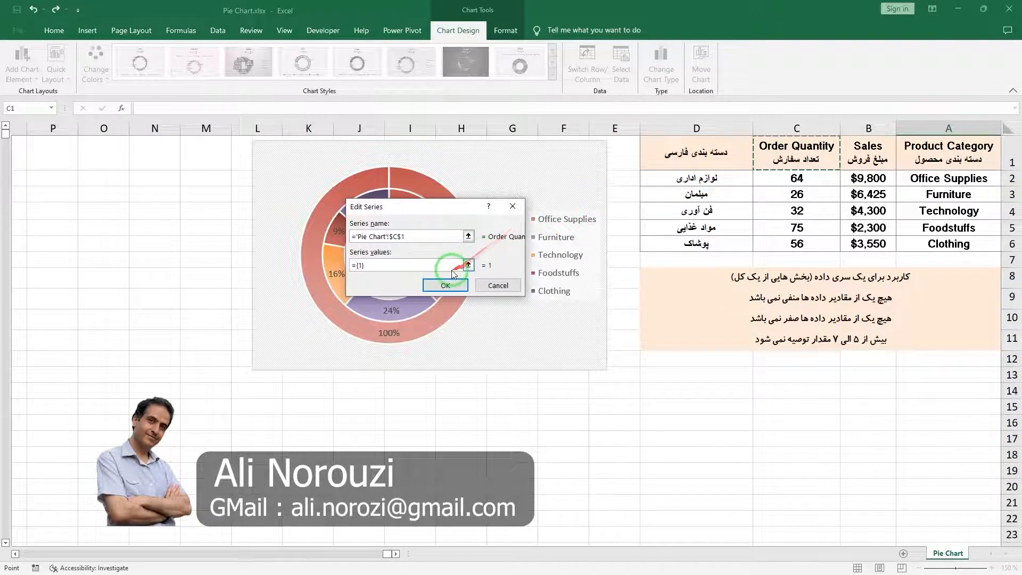
{"action": "left_click", "coordinate": [469, 265]}
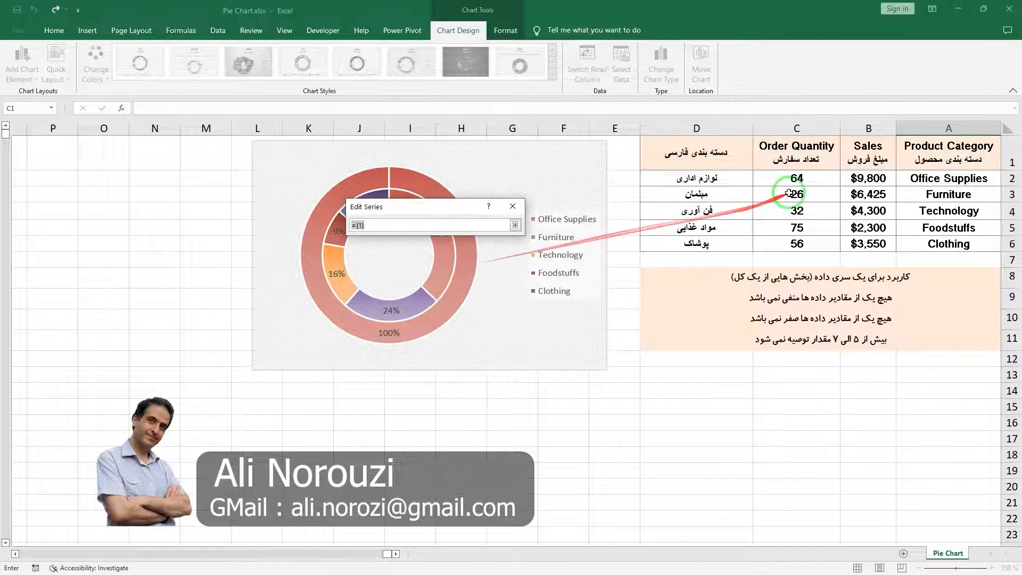
{"action": "left_click_drag", "start_coordinate": [797, 178], "coordinate": [797, 261]}
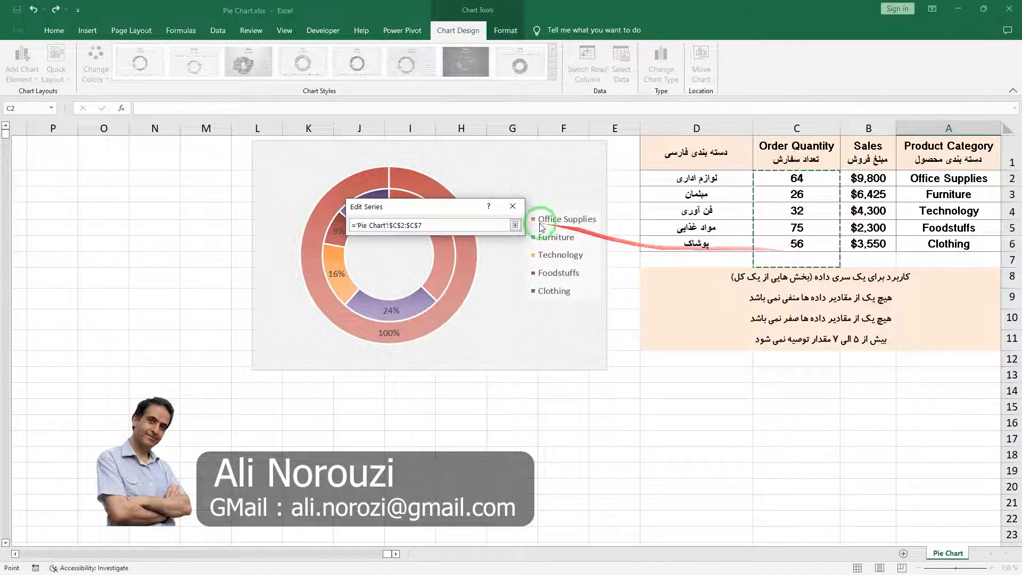
{"action": "left_click", "coordinate": [515, 225]}
{"action": "left_click", "coordinate": [463, 285]}
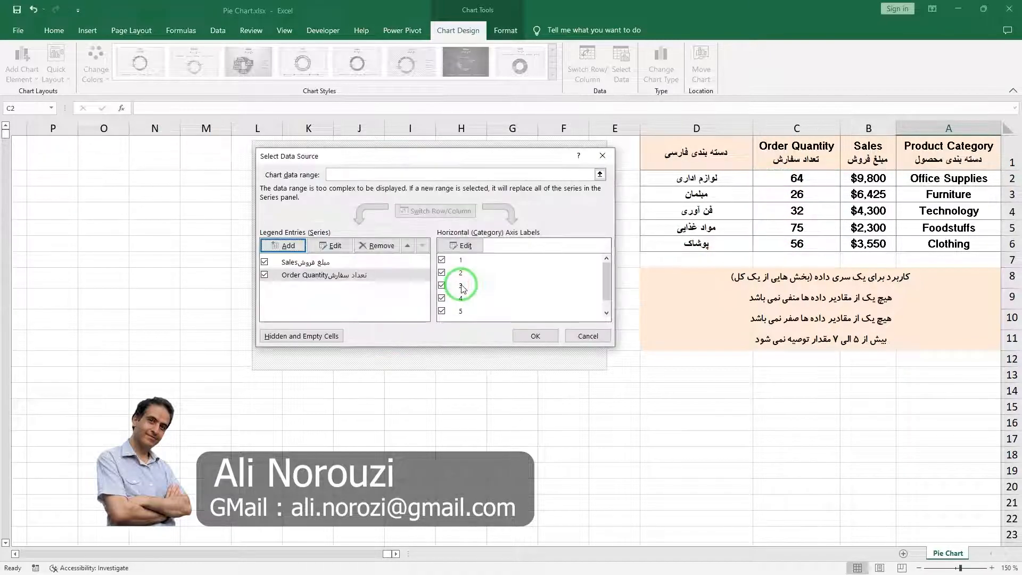
{"action": "left_click", "coordinate": [536, 334]}
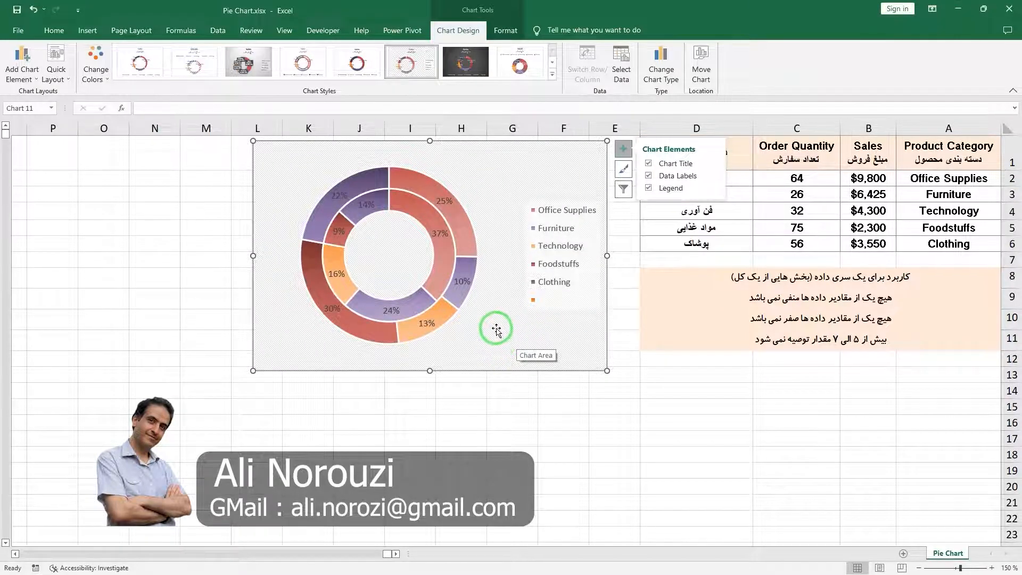
{"action": "left_click", "coordinate": [557, 333]}
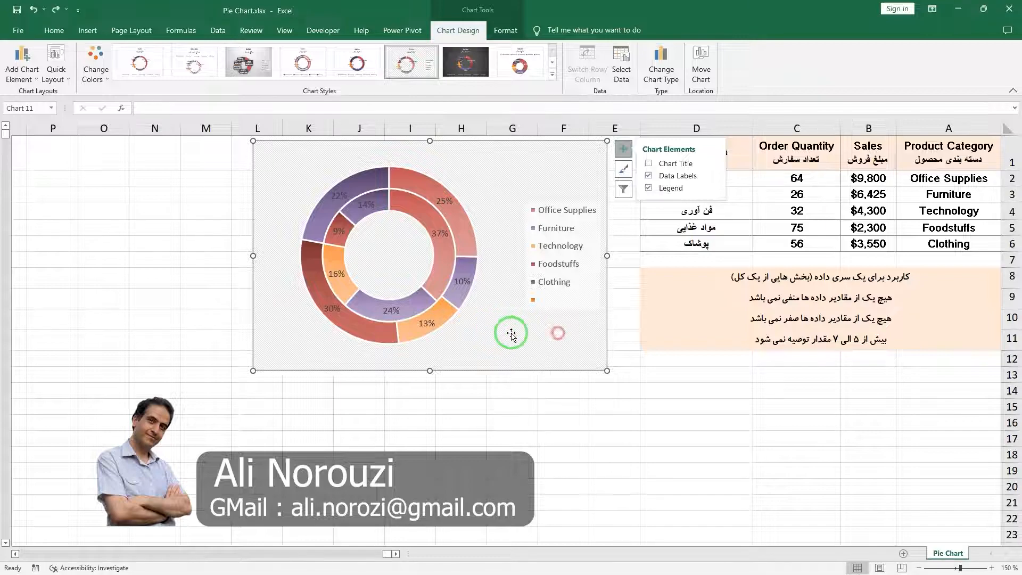
Step: Set the inner Sales ring's data labels to show the value instead of the percentage
{"action": "left_click", "coordinate": [438, 235]}
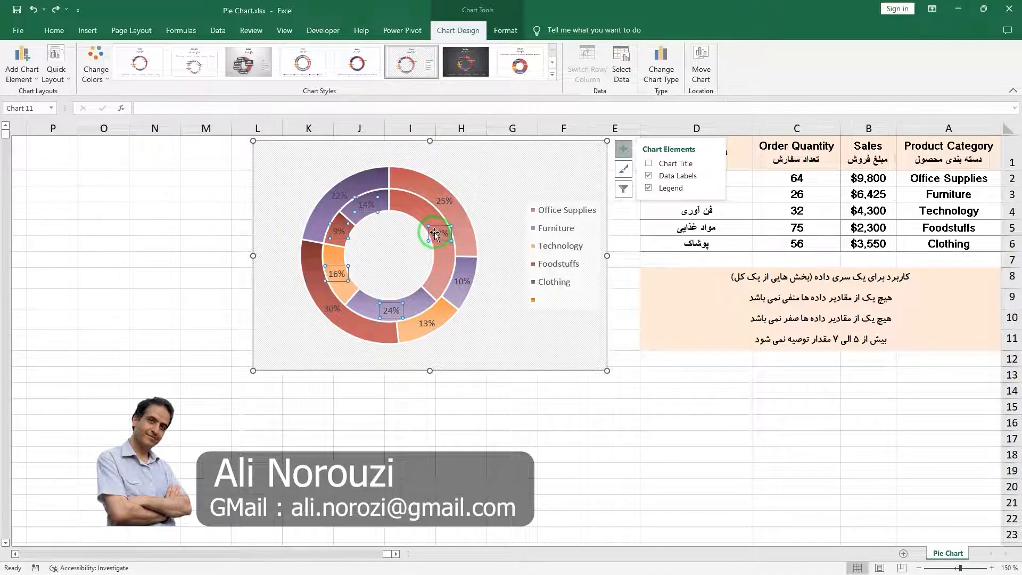
{"action": "double_click", "coordinate": [438, 235]}
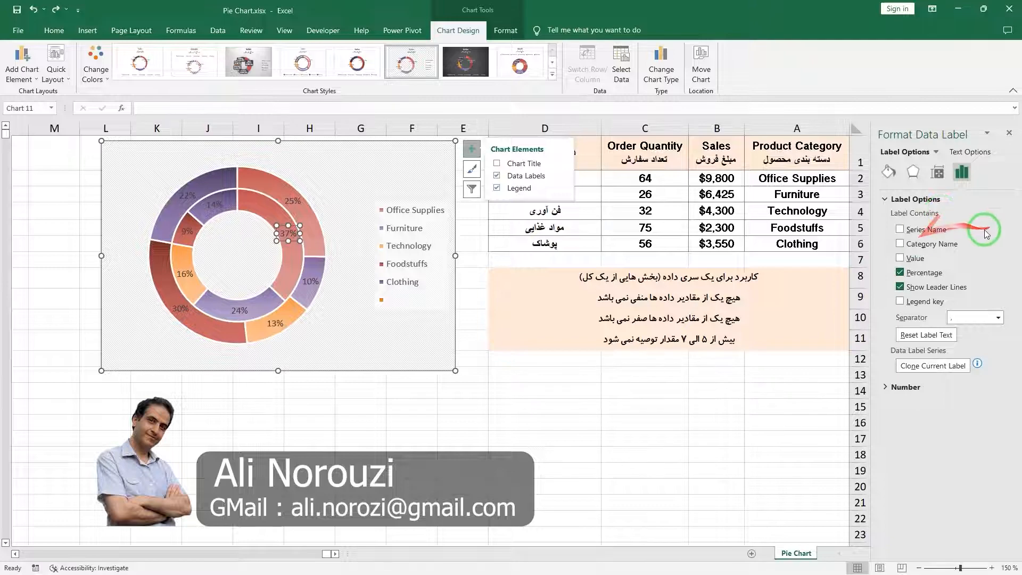
{"action": "left_click", "coordinate": [293, 265]}
{"action": "left_click", "coordinate": [288, 234]}
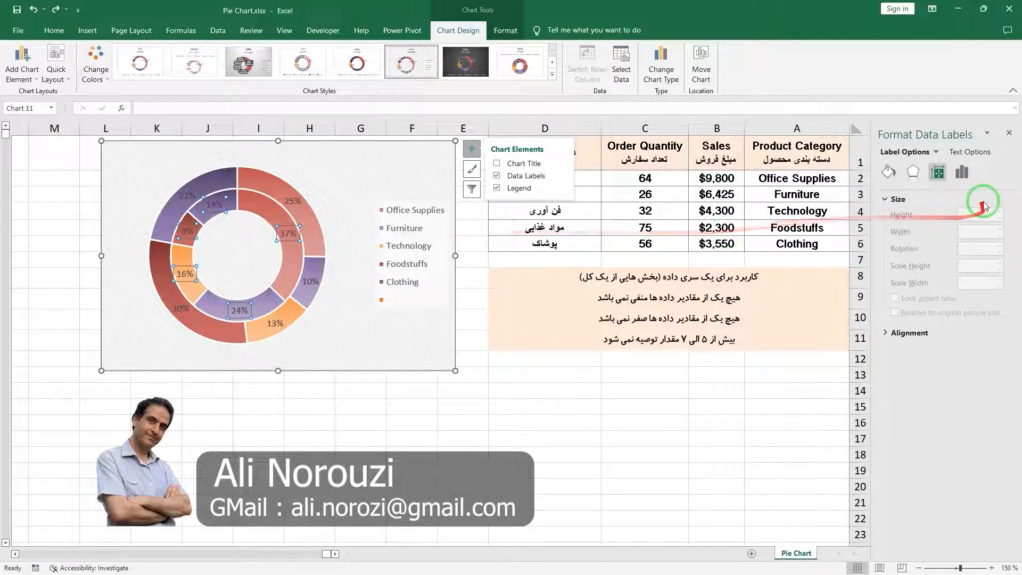
{"action": "left_click", "coordinate": [964, 175]}
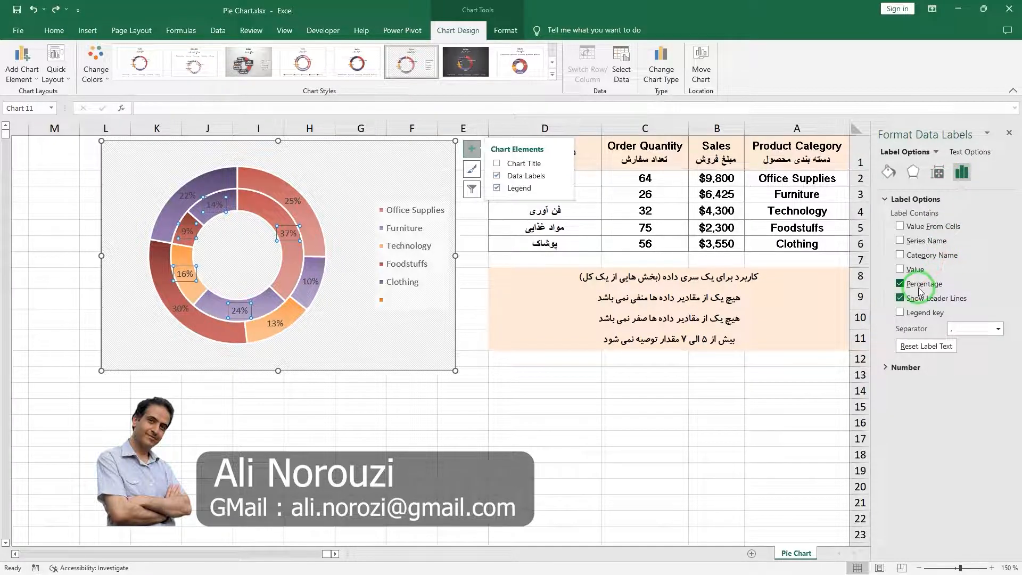
{"action": "left_click", "coordinate": [900, 285]}
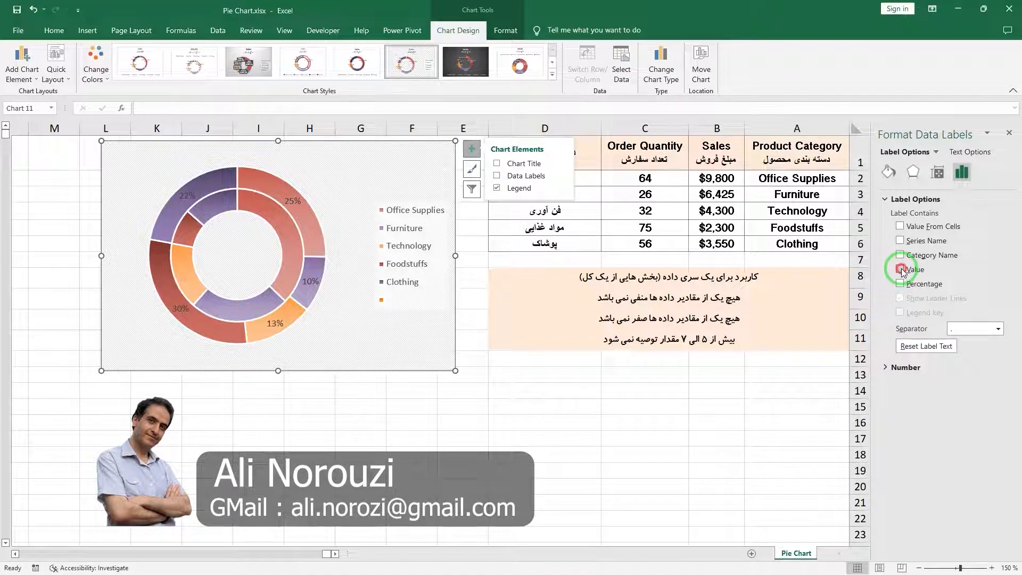
{"action": "left_click", "coordinate": [900, 269]}
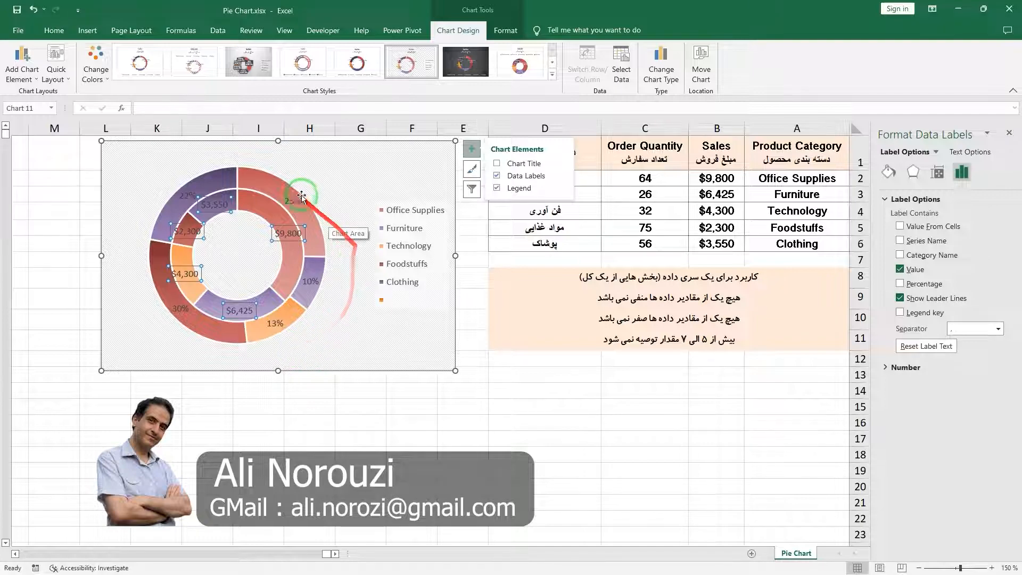
Step: Try adding values to the outer Order Quantity ring's labels, and turn them off again so only the percentage is displayed
{"action": "left_click_drag", "start_coordinate": [305, 202], "coordinate": [320, 322]}
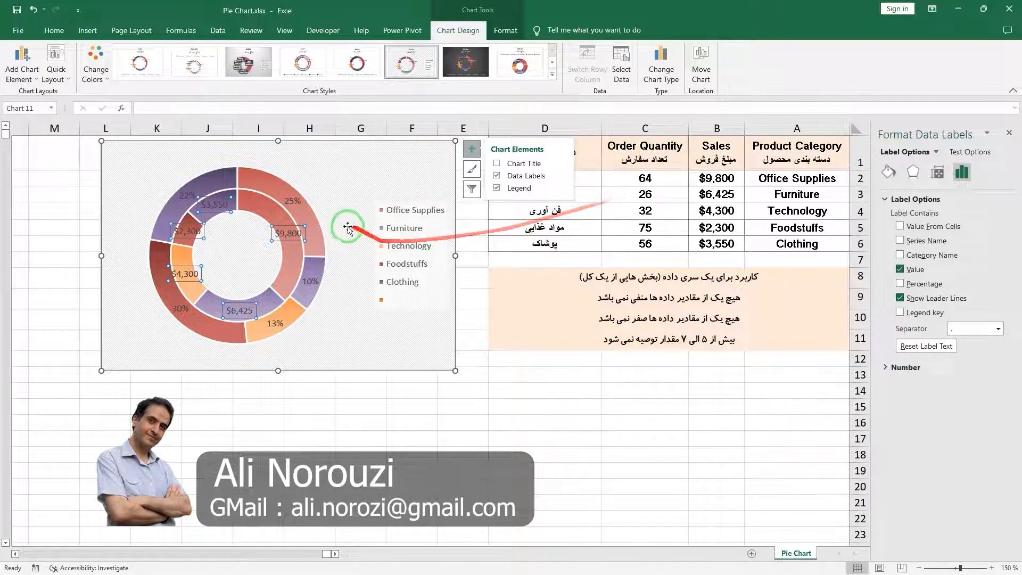
{"action": "left_click", "coordinate": [294, 203]}
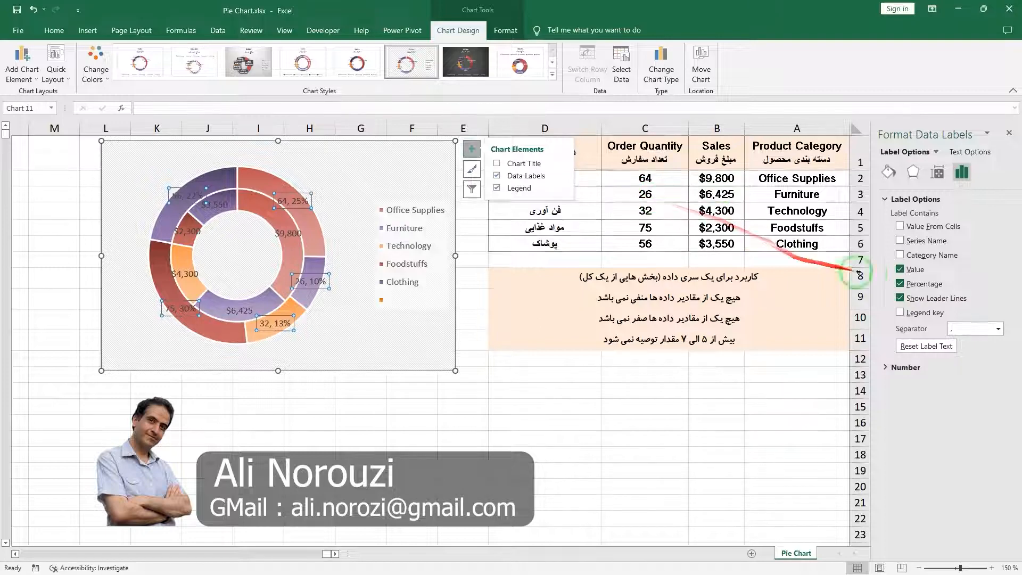
{"action": "left_click", "coordinate": [900, 270]}
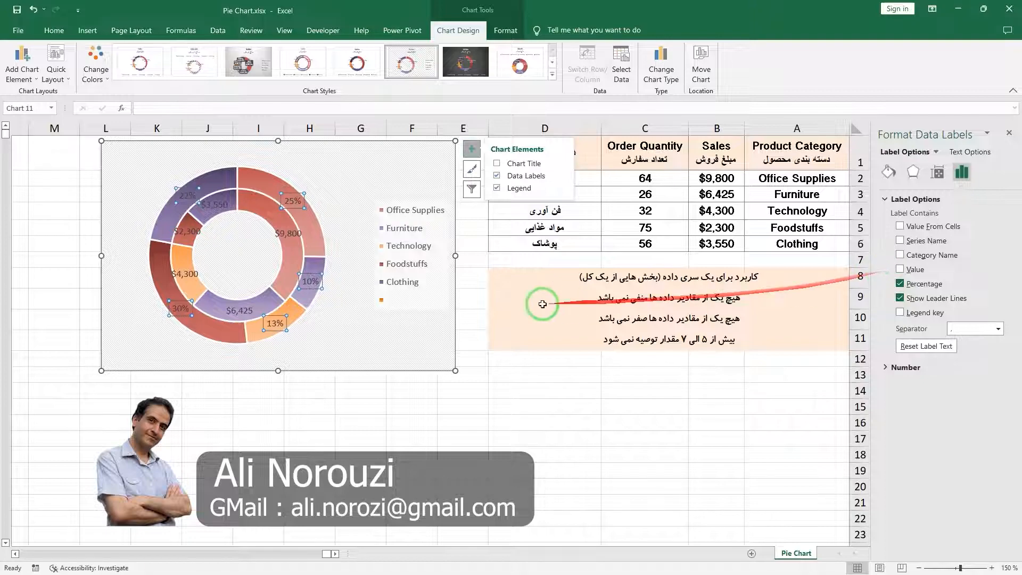
{"action": "left_click", "coordinate": [338, 326]}
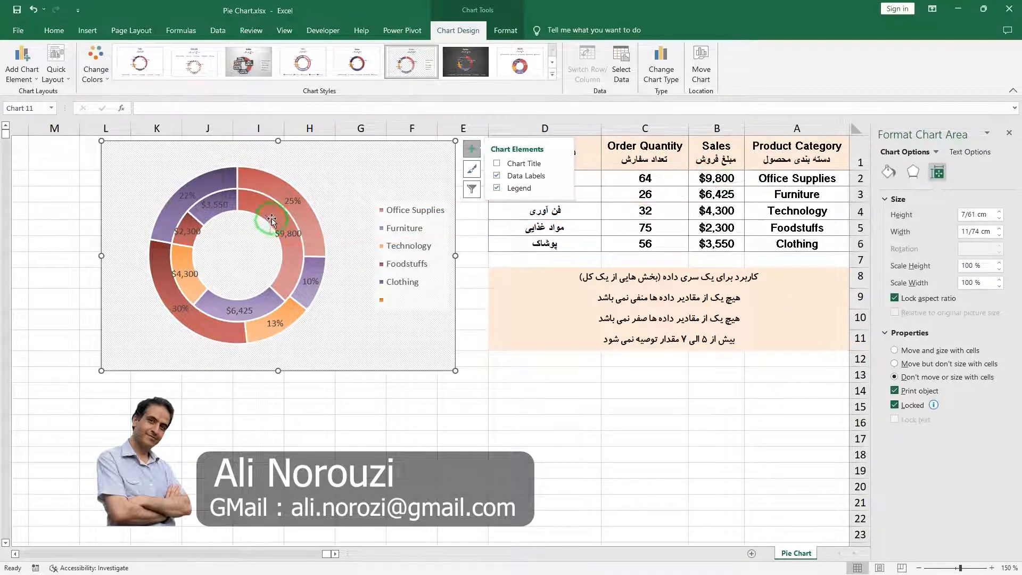
{"action": "mouse_move", "coordinate": [272, 211]}
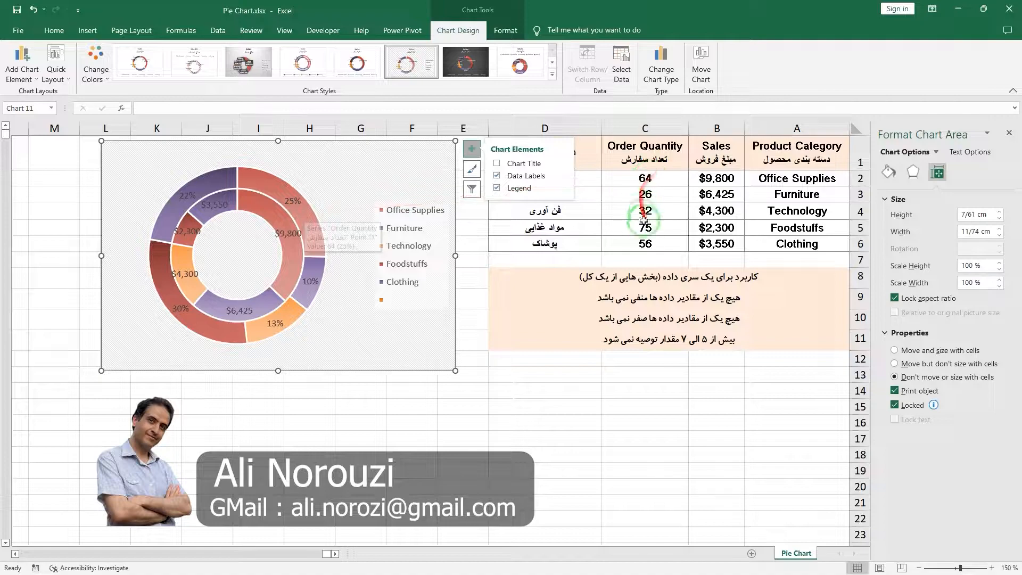
{"action": "mouse_move", "coordinate": [289, 278]}
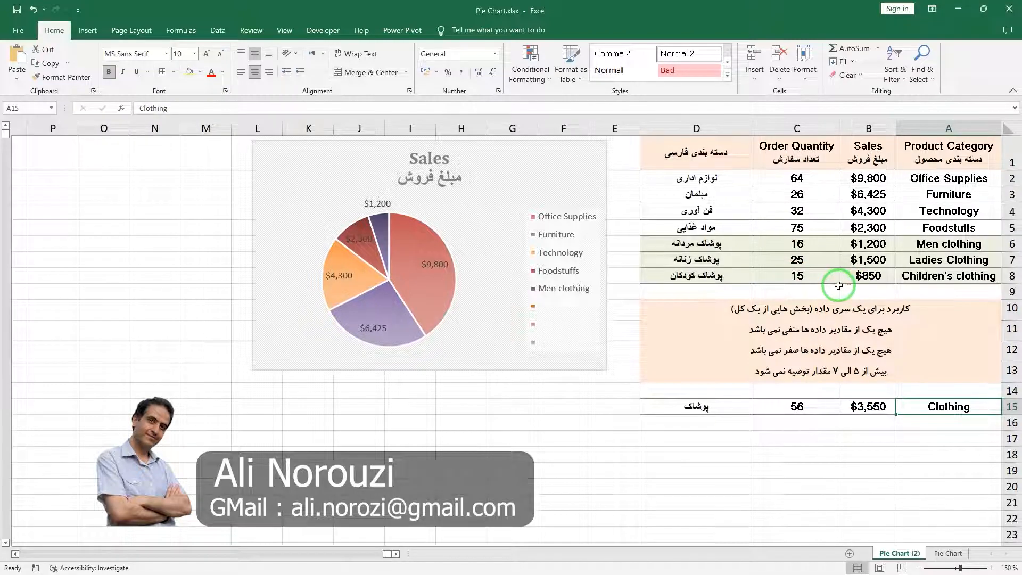
Step: Extend the pie chart's Sales series values on the Pie Chart (2) sheet to the range B2:B8
{"action": "left_click", "coordinate": [607, 406]}
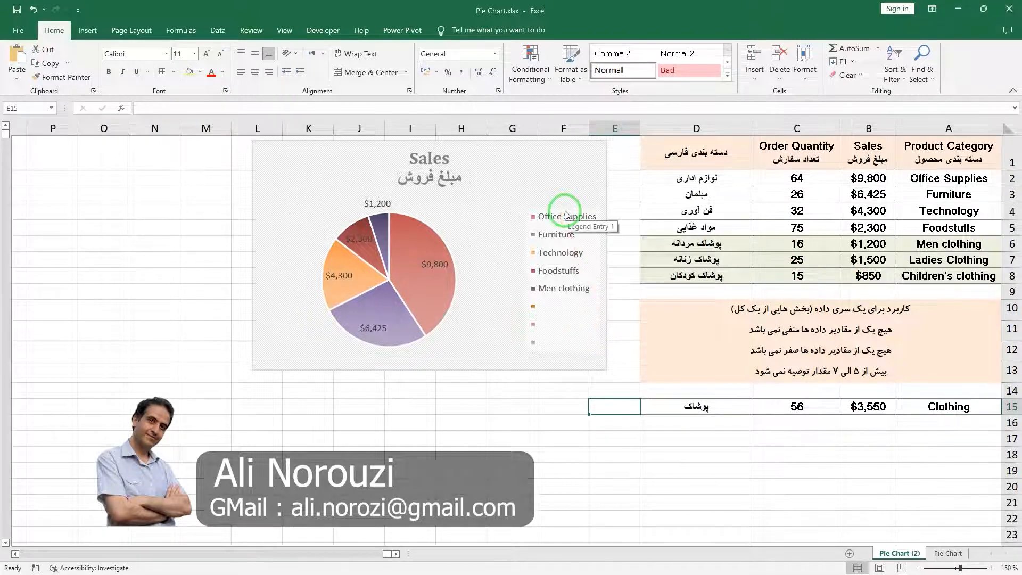
{"action": "left_click", "coordinate": [532, 177]}
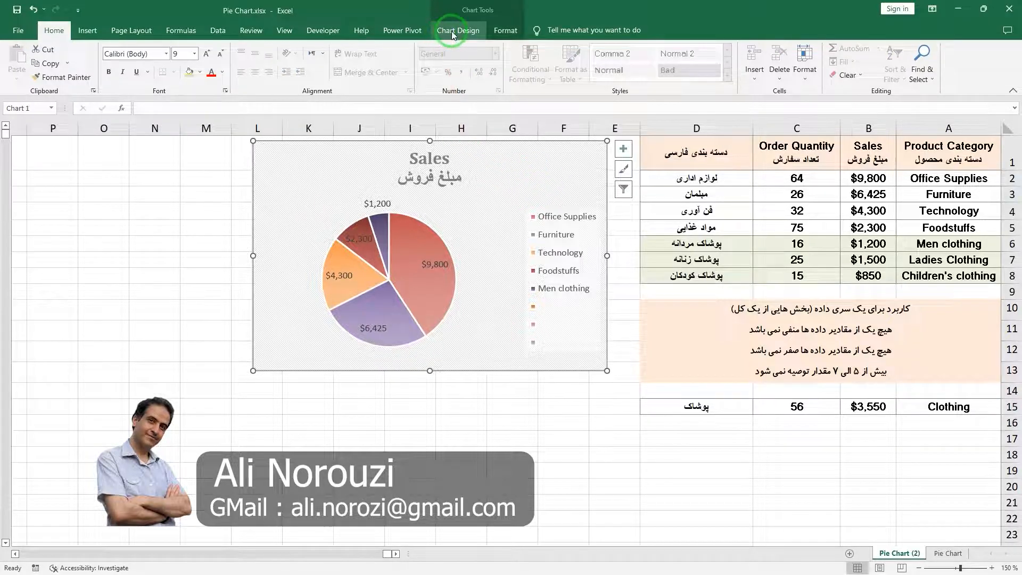
{"action": "left_click", "coordinate": [453, 33]}
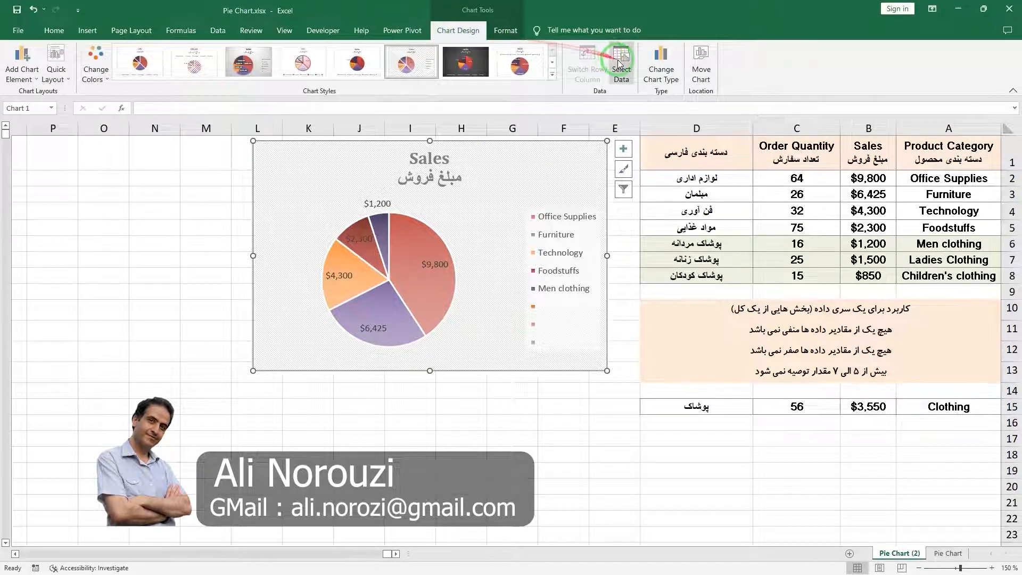
{"action": "left_click", "coordinate": [619, 62]}
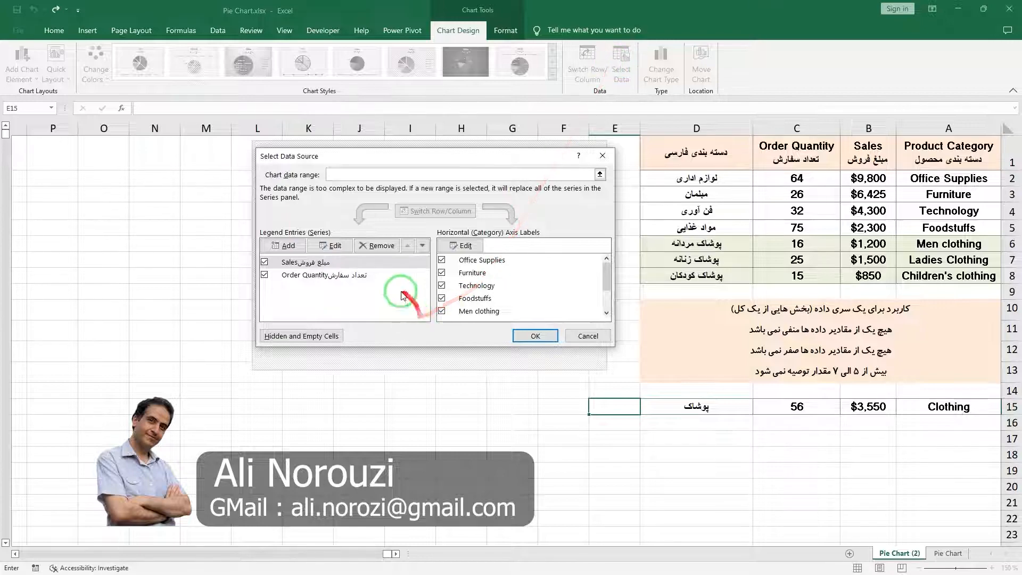
{"action": "left_click", "coordinate": [332, 248]}
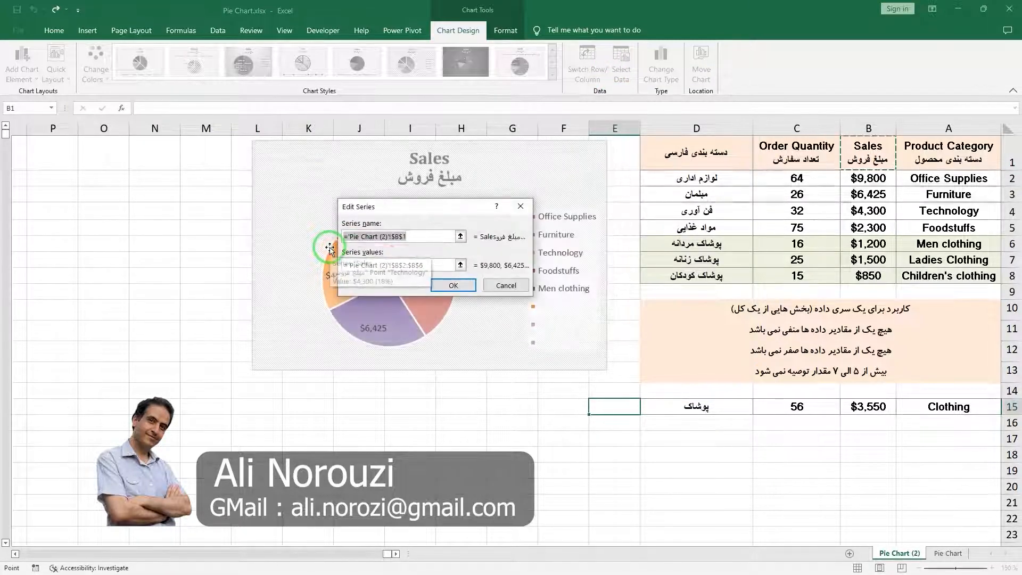
{"action": "left_click", "coordinate": [461, 265]}
{"action": "left_click_drag", "start_coordinate": [877, 178], "coordinate": [876, 273]}
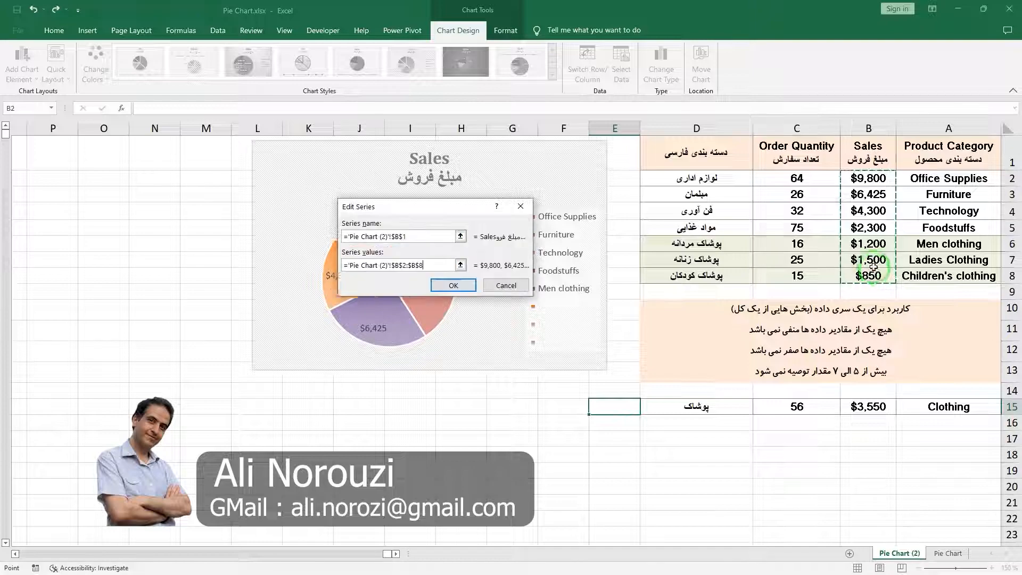
{"action": "left_click", "coordinate": [462, 286]}
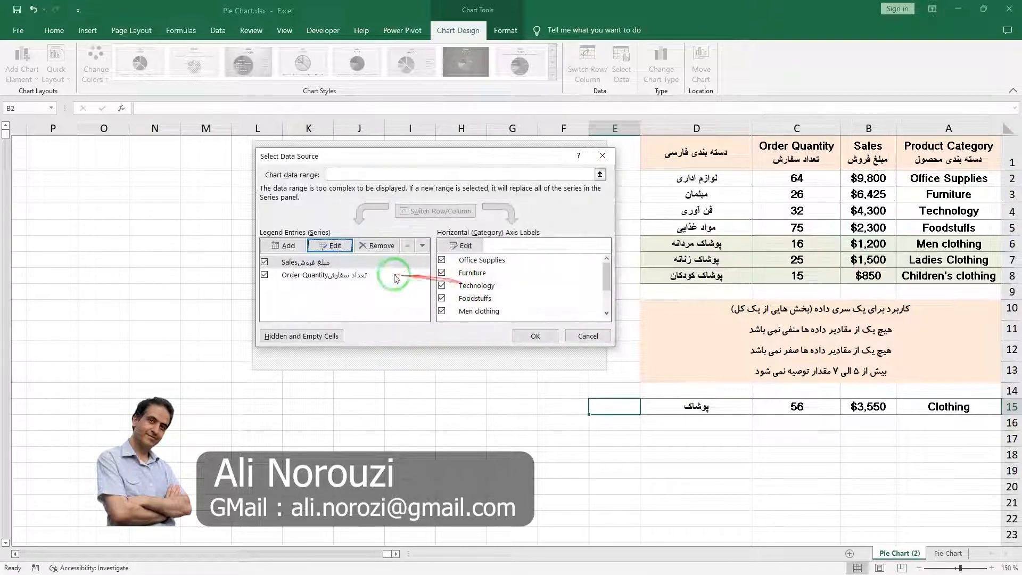
Step: Set the Order Quantity series values in the chart's data source to C2:C8
{"action": "left_click", "coordinate": [341, 275]}
{"action": "left_click", "coordinate": [329, 246]}
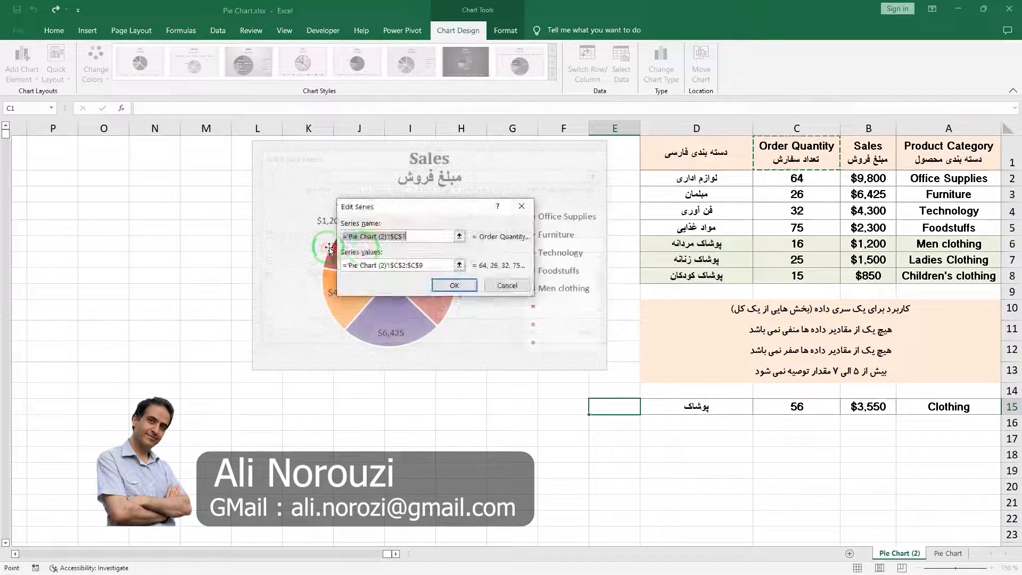
{"action": "left_click", "coordinate": [455, 259]}
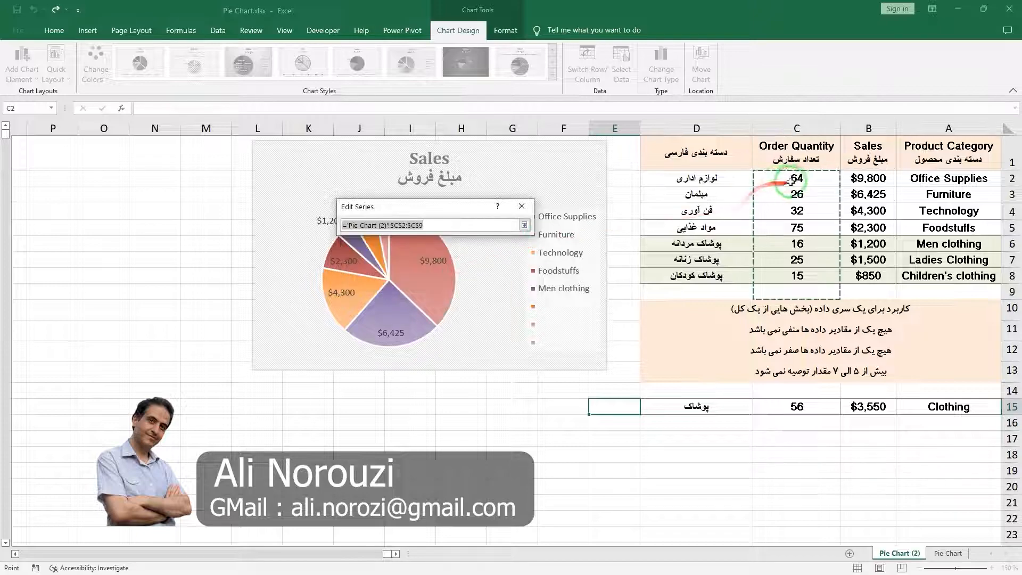
{"action": "left_click_drag", "start_coordinate": [797, 177], "coordinate": [796, 276]}
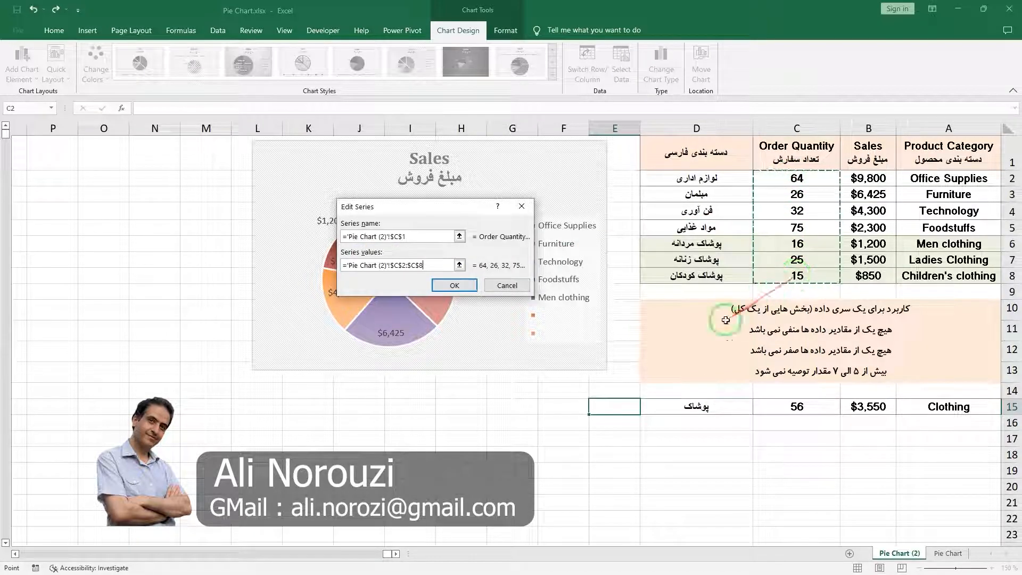
{"action": "left_click", "coordinate": [460, 286]}
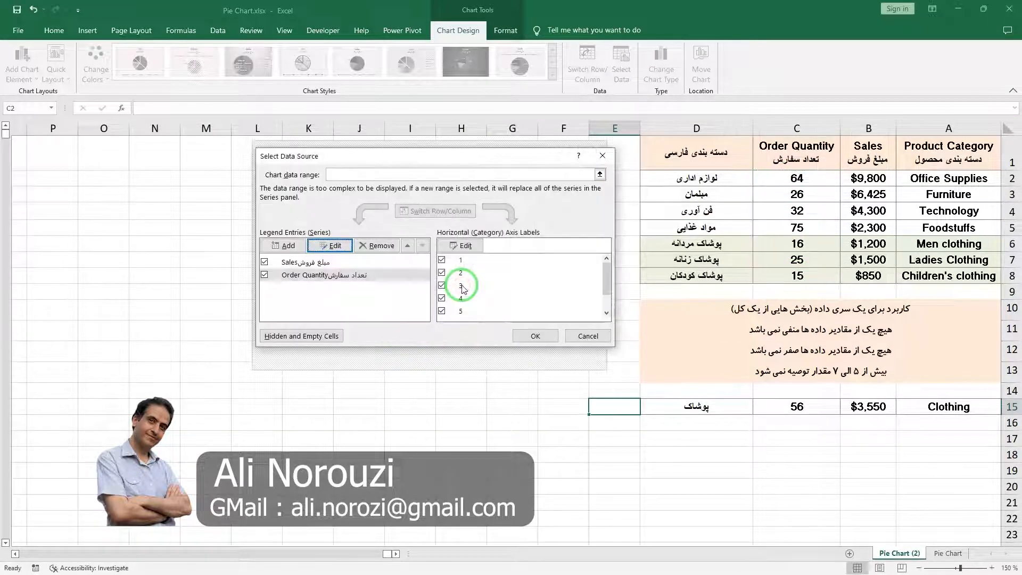
Step: Set the chart's category axis labels to the product categories in A2:A8 and apply the data source changes
{"action": "left_click", "coordinate": [462, 246]}
{"action": "left_click", "coordinate": [468, 252]}
{"action": "left_click_drag", "start_coordinate": [927, 189], "coordinate": [937, 276]}
{"action": "left_click", "coordinate": [515, 242]}
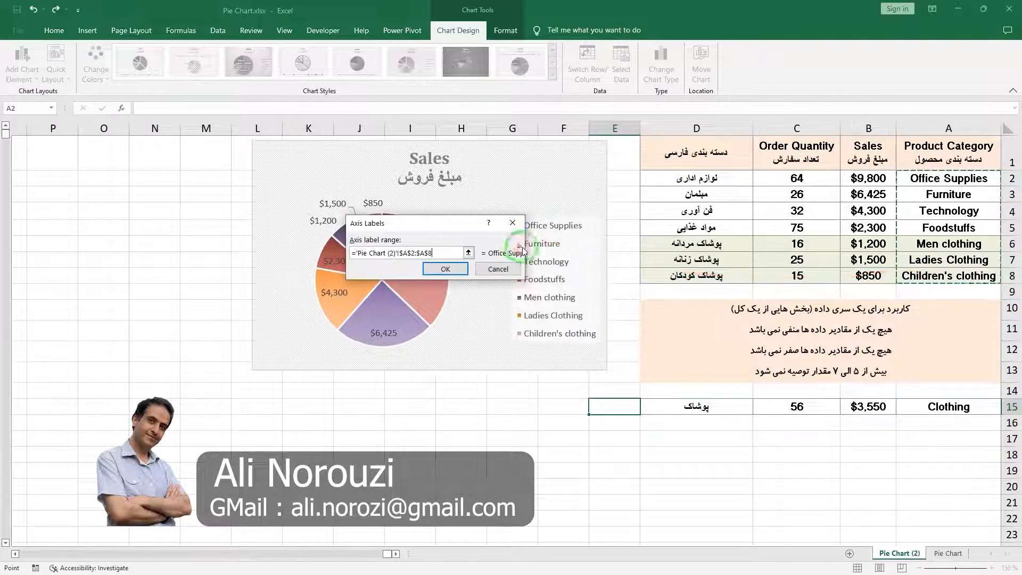
{"action": "left_click", "coordinate": [447, 267]}
{"action": "left_click", "coordinate": [534, 335]}
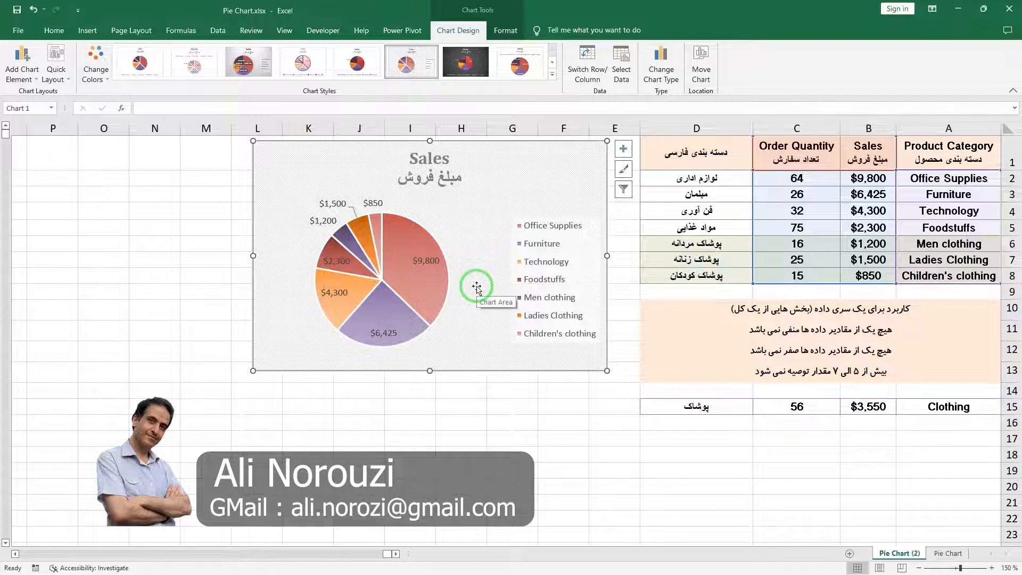
Step: Change the sales pie to the Pie of Pie chart type
{"action": "left_click", "coordinate": [657, 80]}
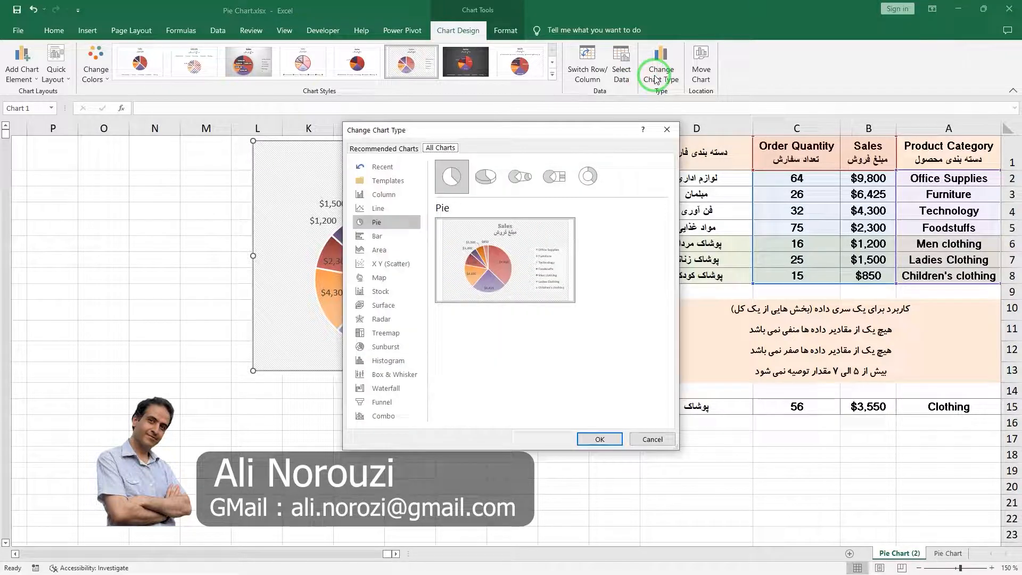
{"action": "left_click", "coordinate": [515, 182]}
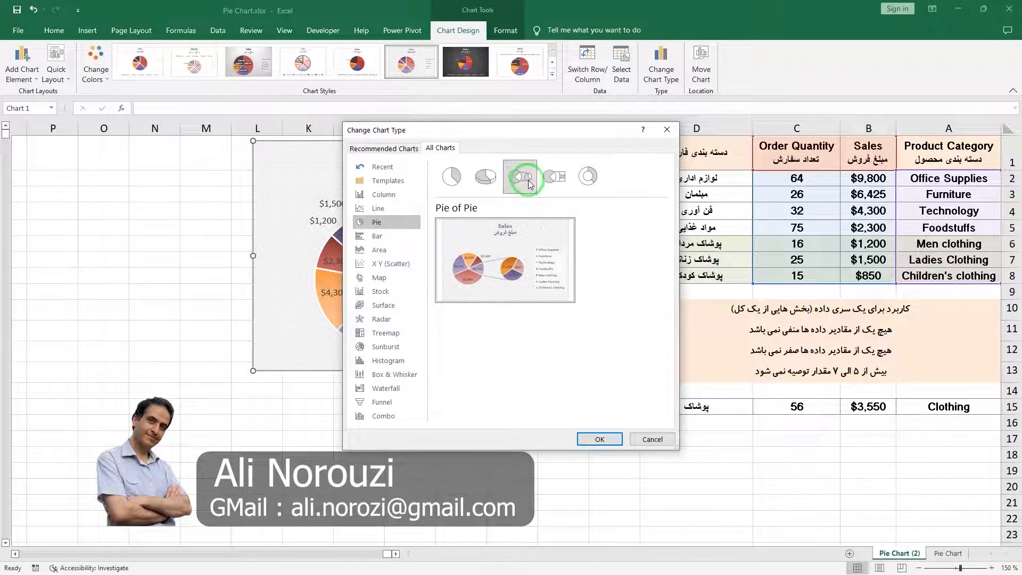
{"action": "left_click", "coordinate": [591, 439]}
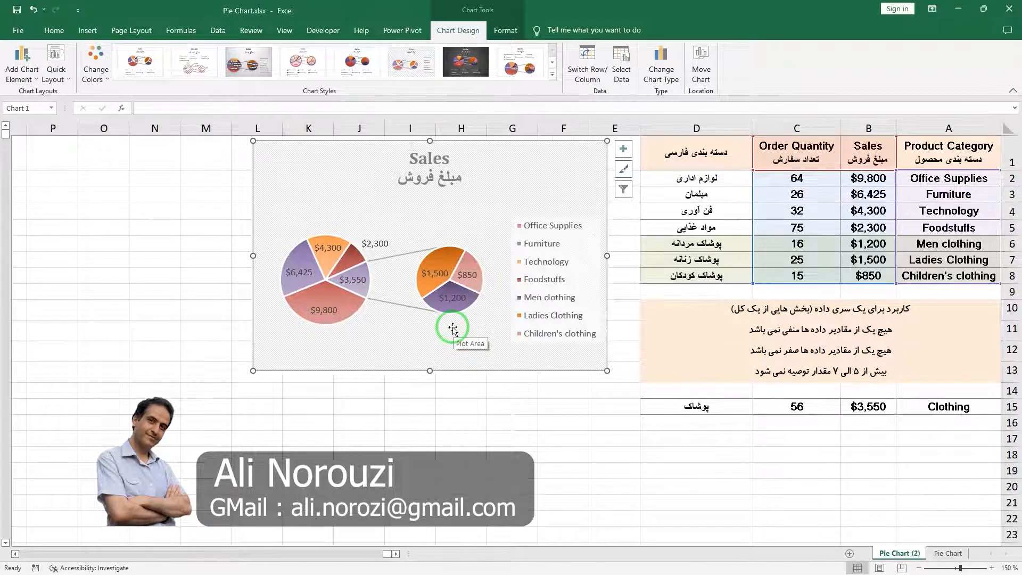
Step: Place the data labels of both pies at Outside End
{"action": "left_click", "coordinate": [623, 150]}
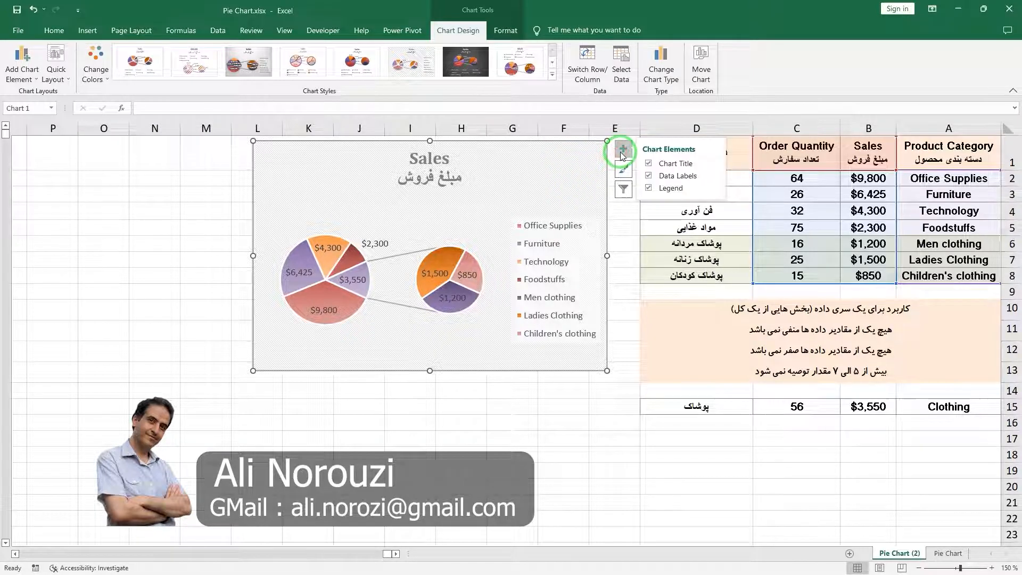
{"action": "left_click", "coordinate": [714, 180]}
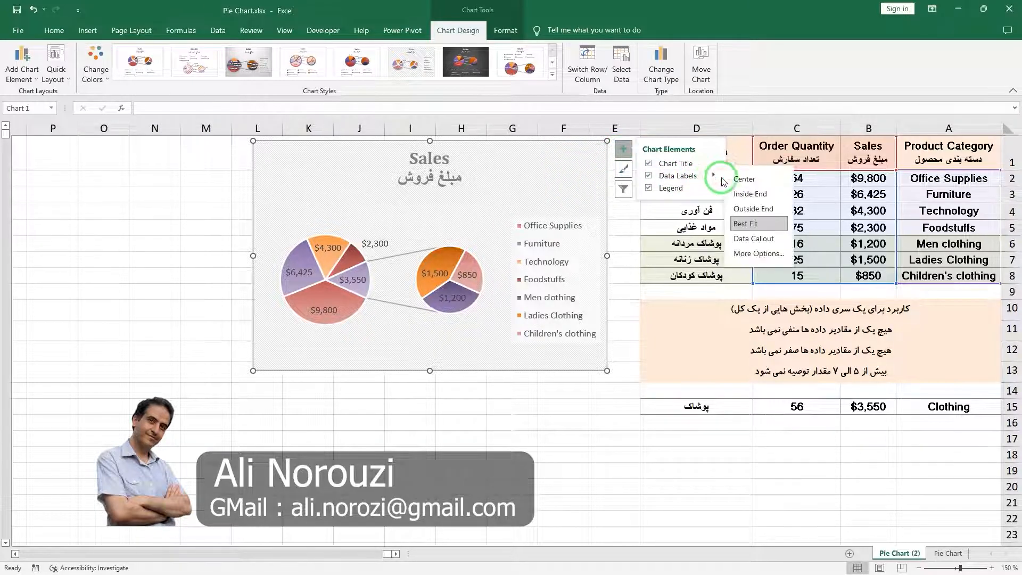
{"action": "left_click", "coordinate": [752, 211]}
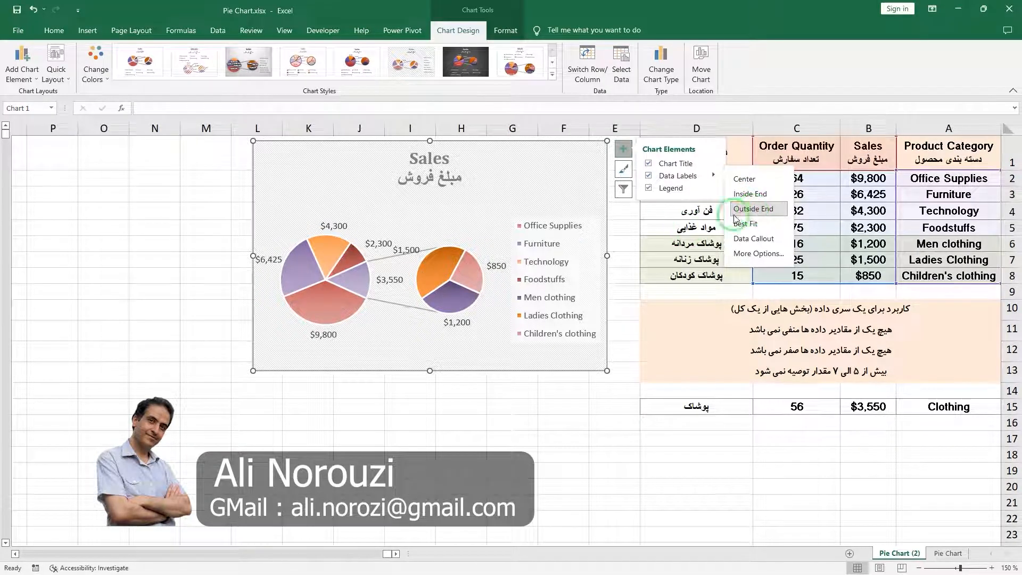
Step: Add the category name to the data labels beside the value, and remove the chart's legend
{"action": "double_click", "coordinate": [378, 242]}
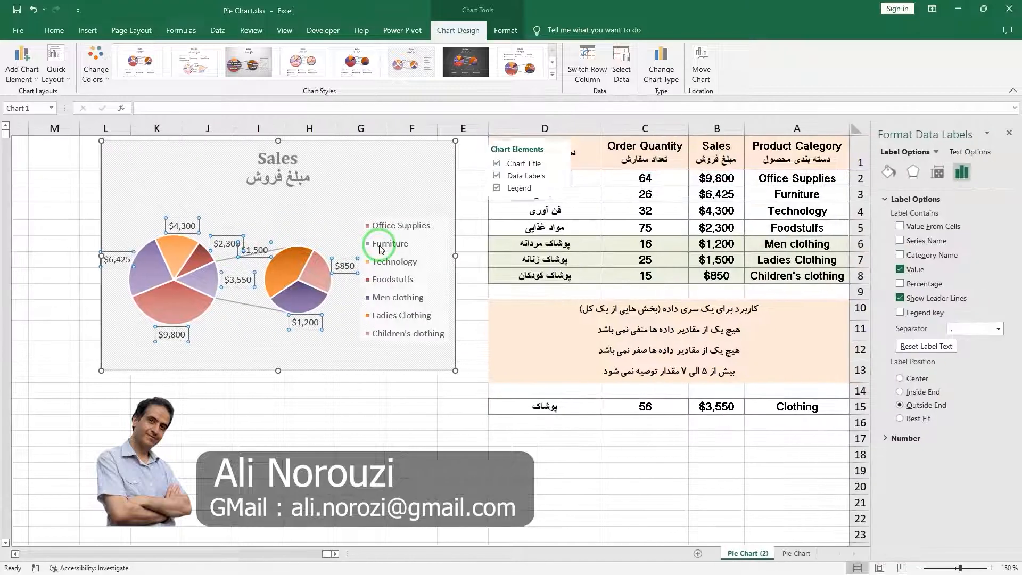
{"action": "left_click", "coordinate": [908, 253]}
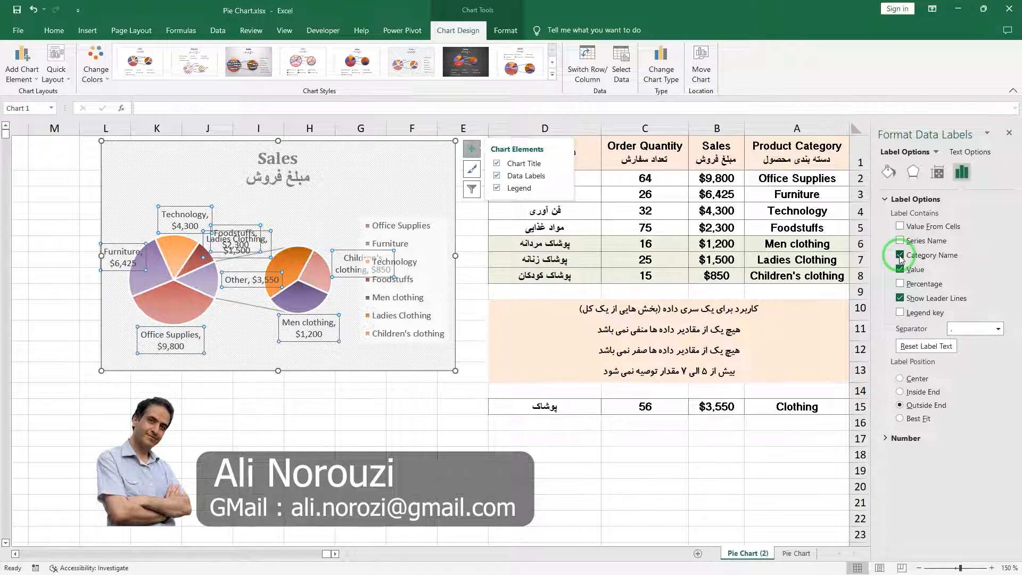
{"action": "left_click", "coordinate": [407, 215]}
{"action": "left_click", "coordinate": [497, 190]}
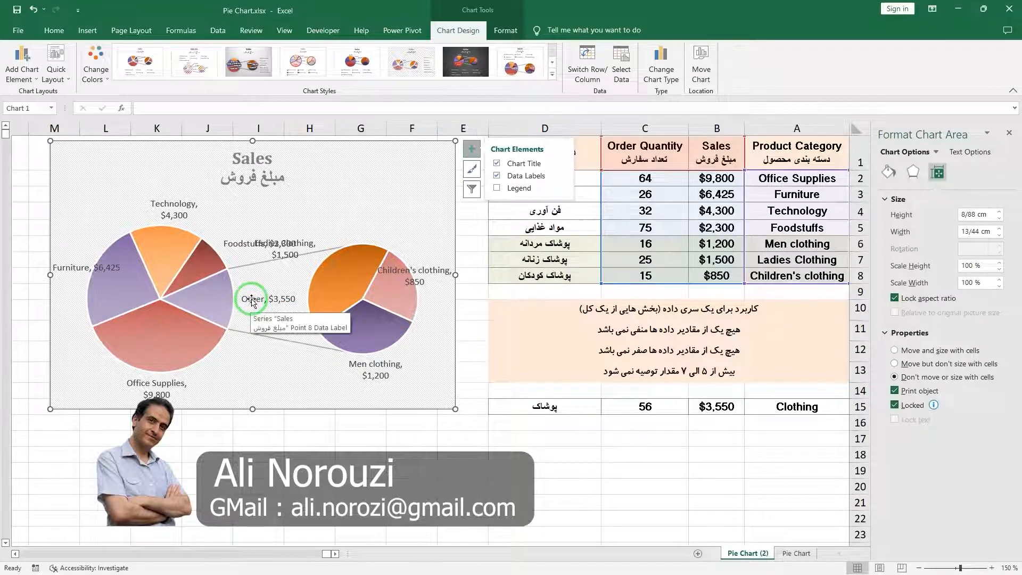
Step: Open the Sales series' formatting options and examine how the split and second plot are configured
{"action": "right_click", "coordinate": [211, 298]}
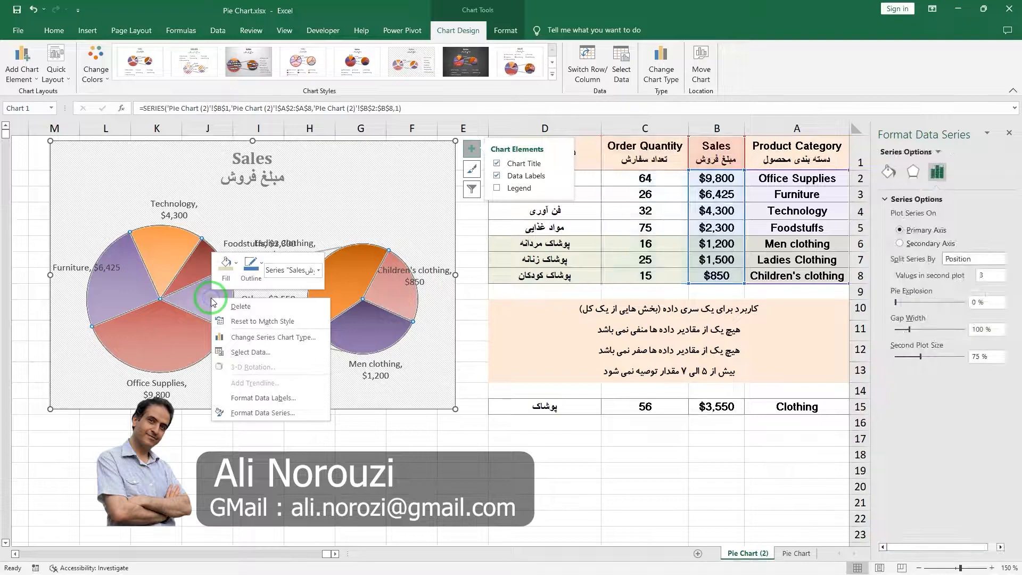
{"action": "left_click", "coordinate": [261, 400]}
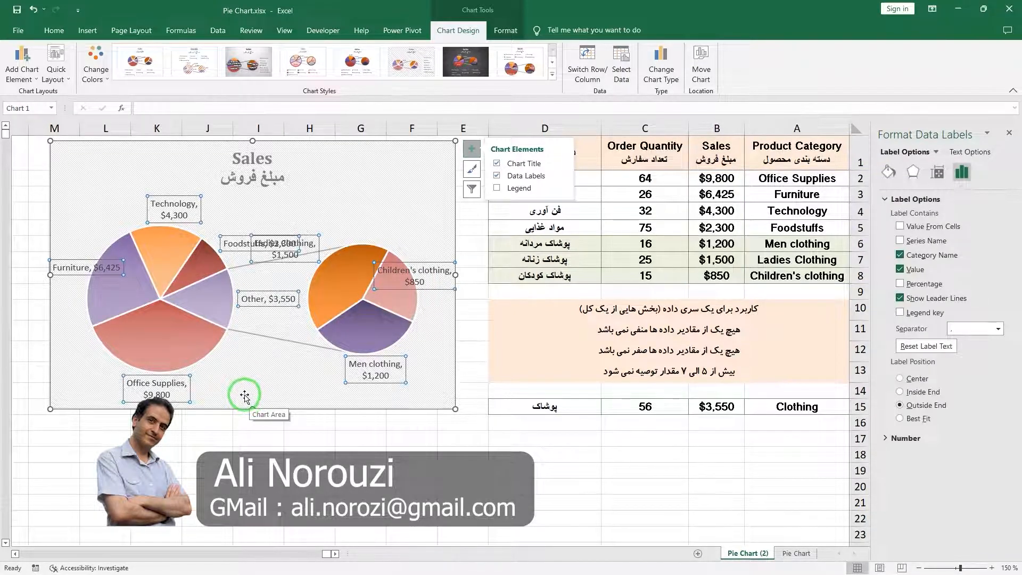
{"action": "left_click", "coordinate": [207, 296]}
{"action": "right_click", "coordinate": [209, 297]}
{"action": "left_click", "coordinate": [251, 415]}
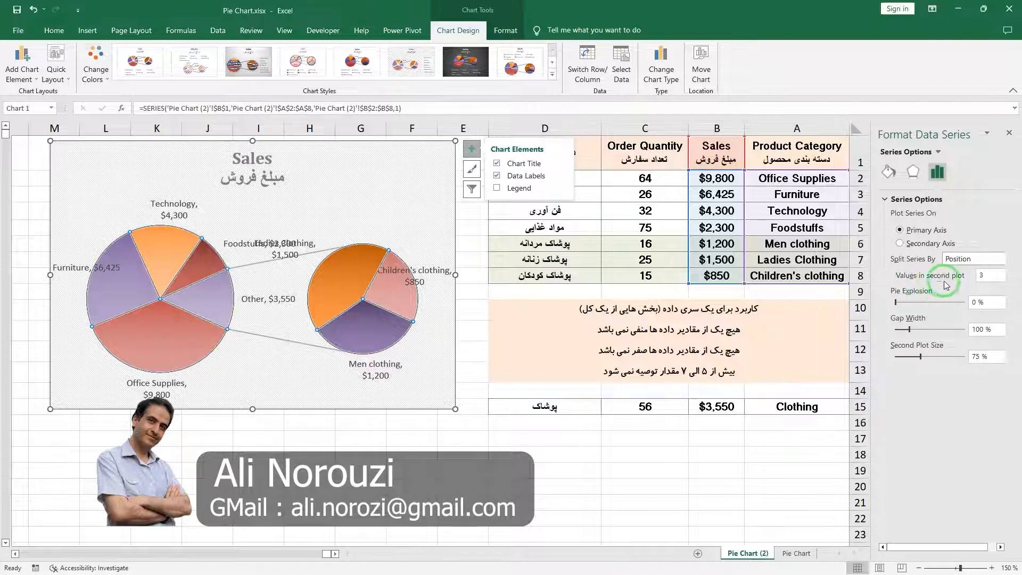
{"action": "mouse_move", "coordinate": [396, 296]}
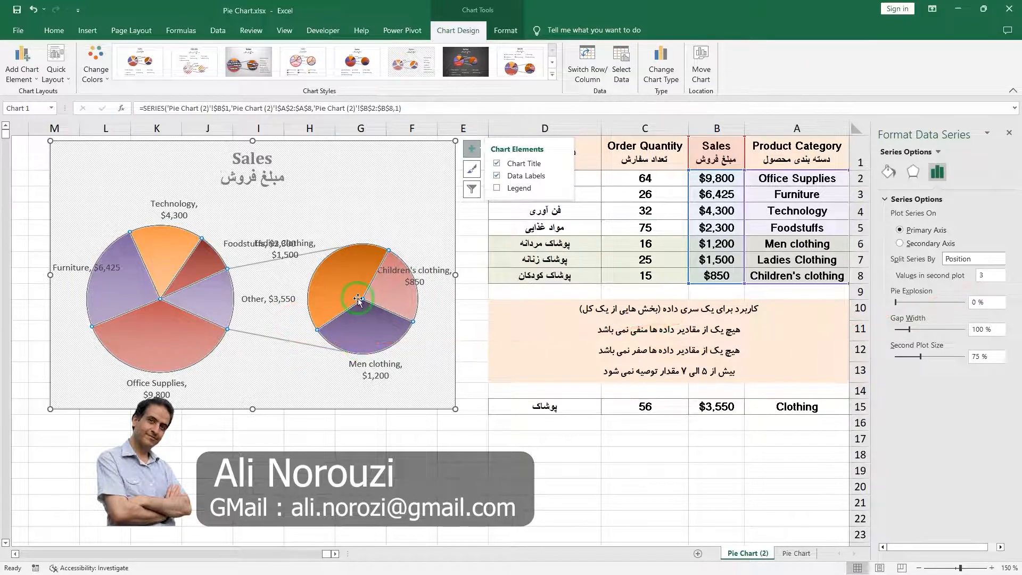
Step: Single out the Other data label for inspection, and return the selection to the whole chart
{"action": "left_click", "coordinate": [244, 302]}
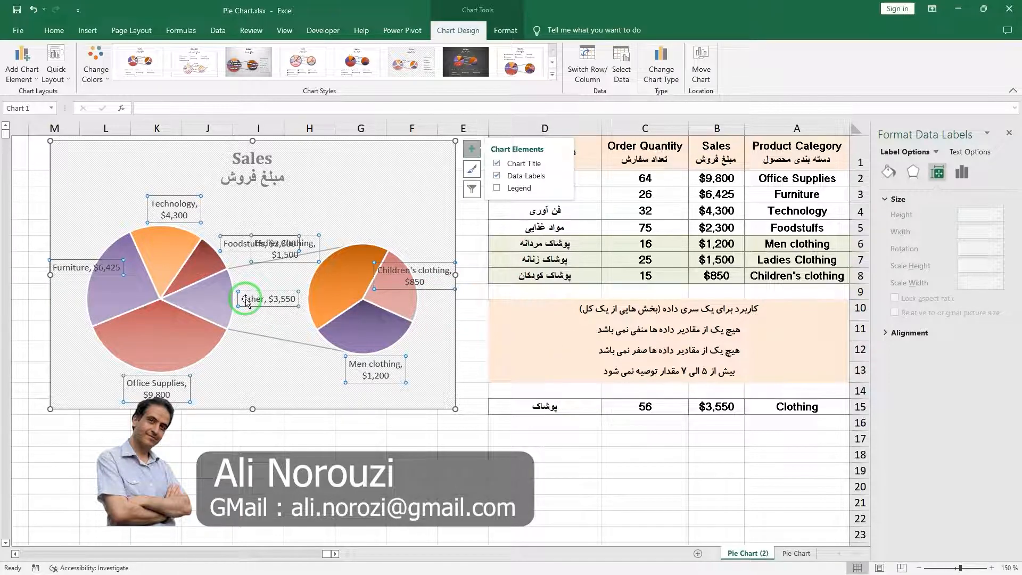
{"action": "left_click", "coordinate": [246, 301]}
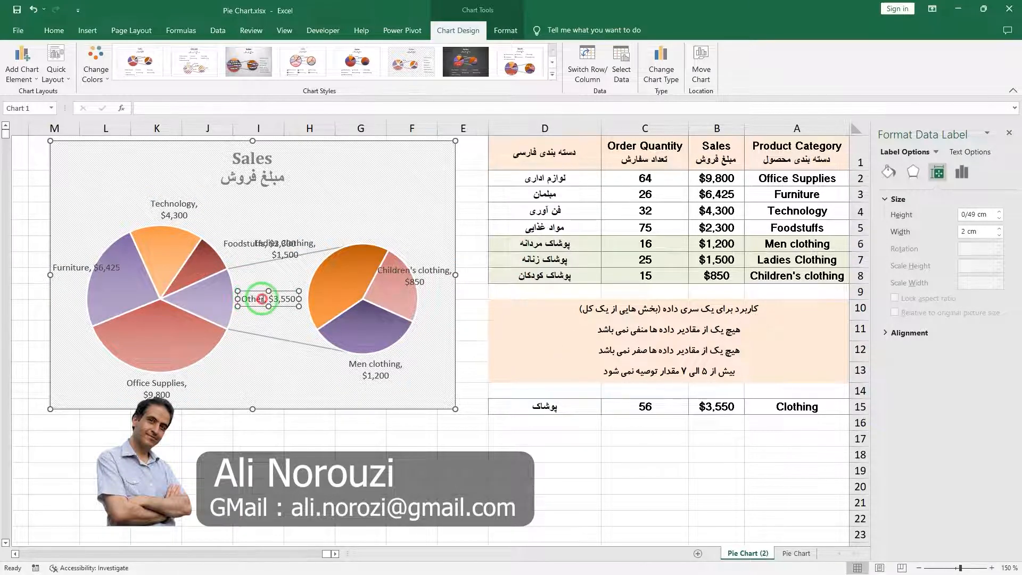
{"action": "left_click", "coordinate": [340, 382]}
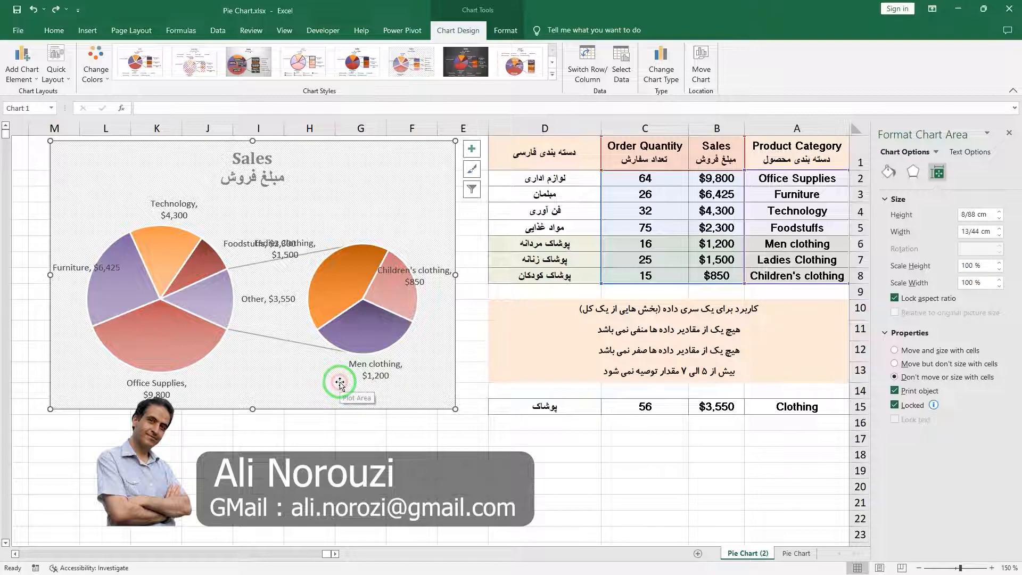
Step: Change the chart type from Pie of Pie to Bar of Pie
{"action": "left_click", "coordinate": [662, 67]}
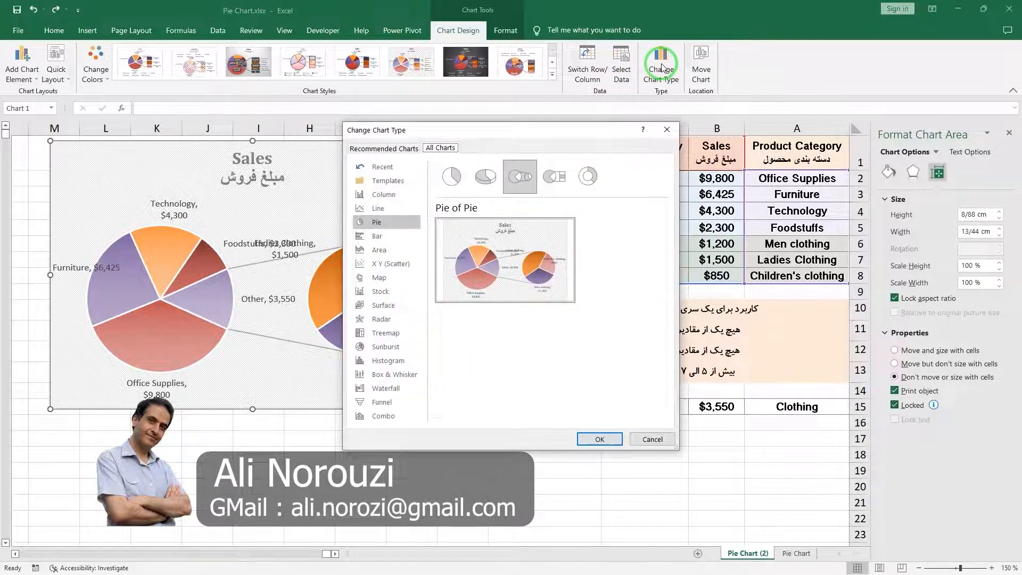
{"action": "left_click", "coordinate": [556, 177]}
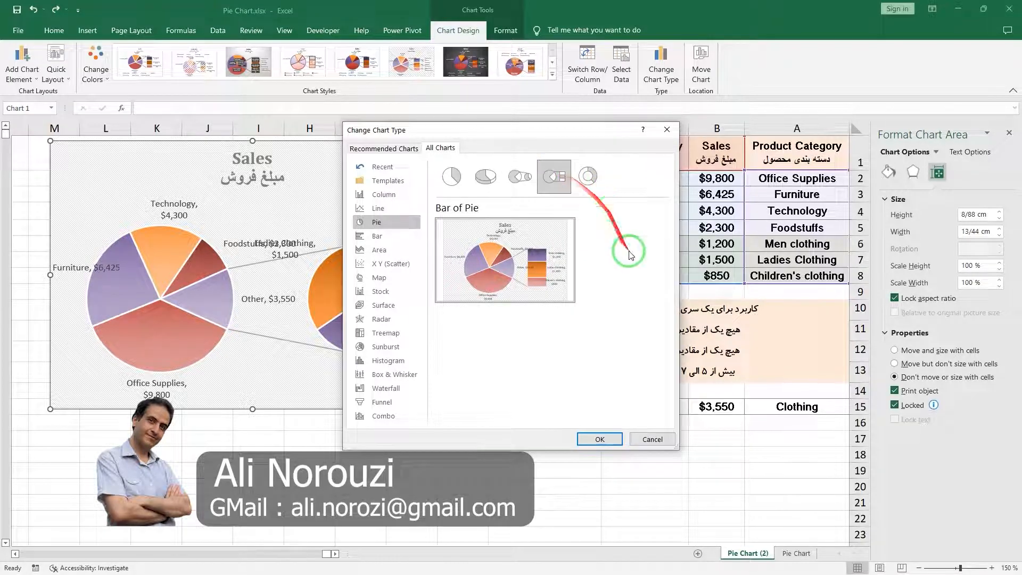
{"action": "mouse_move", "coordinate": [544, 299]}
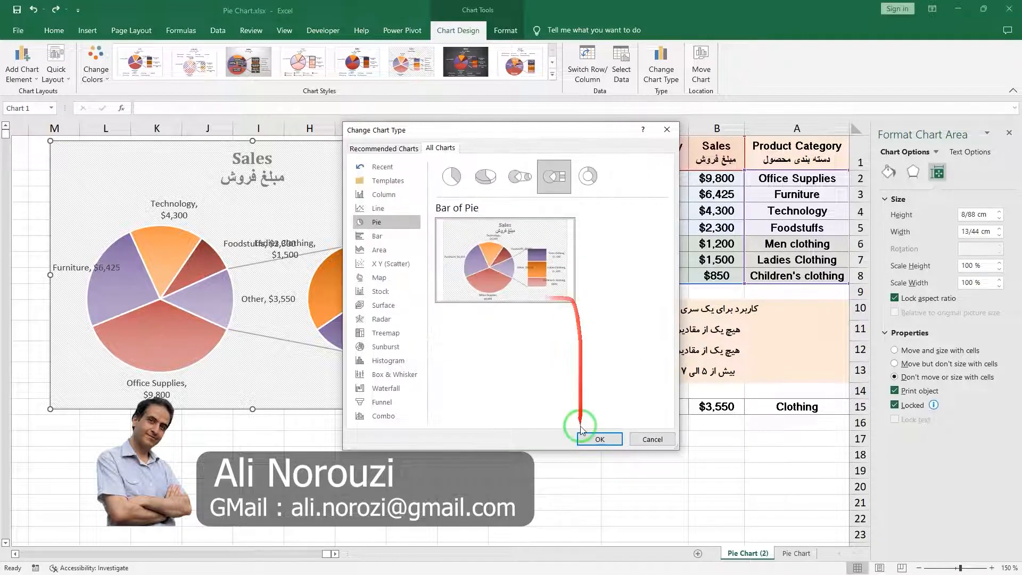
{"action": "left_click", "coordinate": [599, 435]}
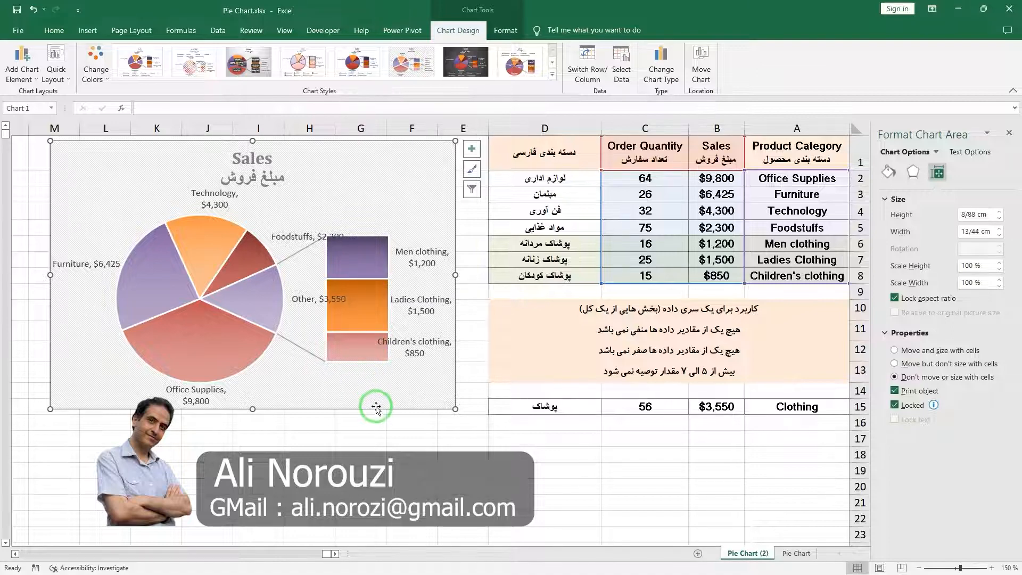
Step: Pull only the Furniture slice out of the main pie to a point explosion of about 15%
{"action": "left_click", "coordinate": [160, 261]}
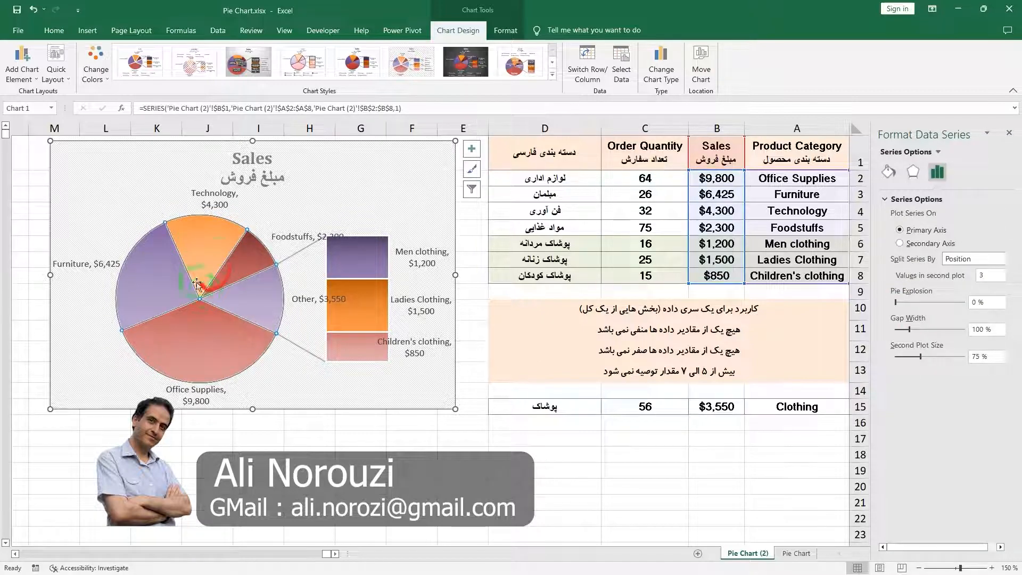
{"action": "mouse_move", "coordinate": [179, 258]}
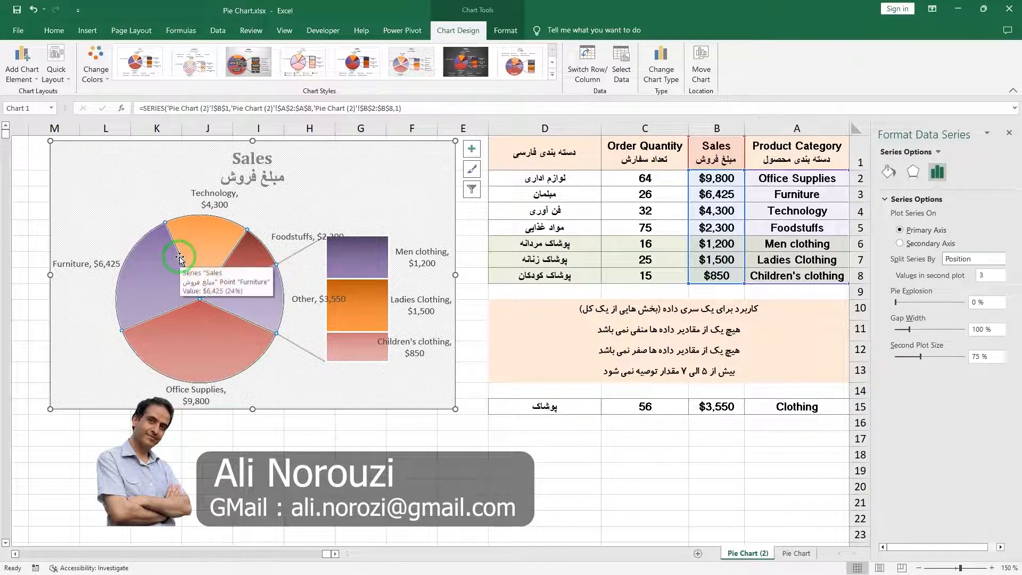
{"action": "left_click", "coordinate": [148, 281]}
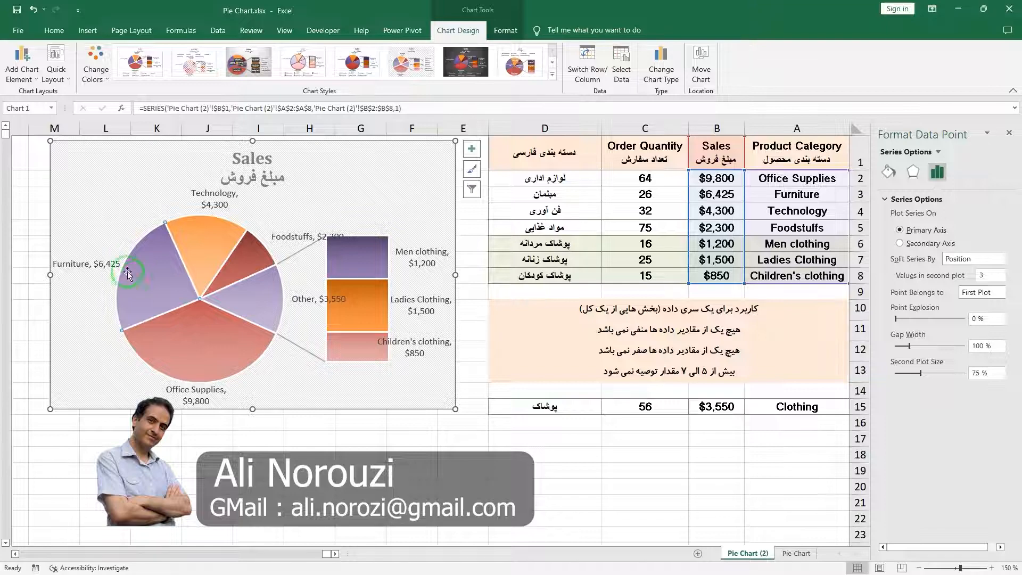
{"action": "left_click_drag", "start_coordinate": [167, 281], "coordinate": [153, 284]}
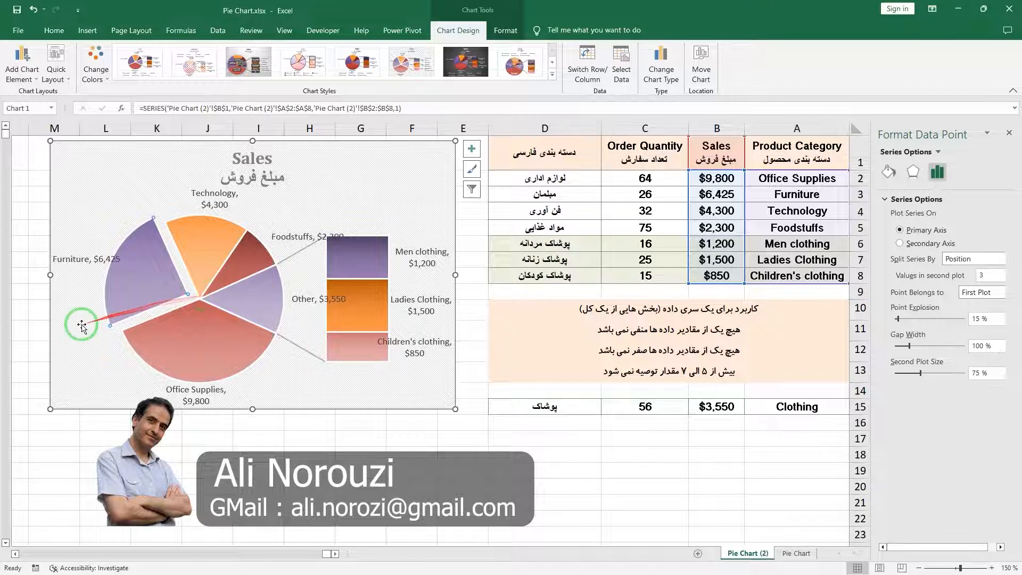